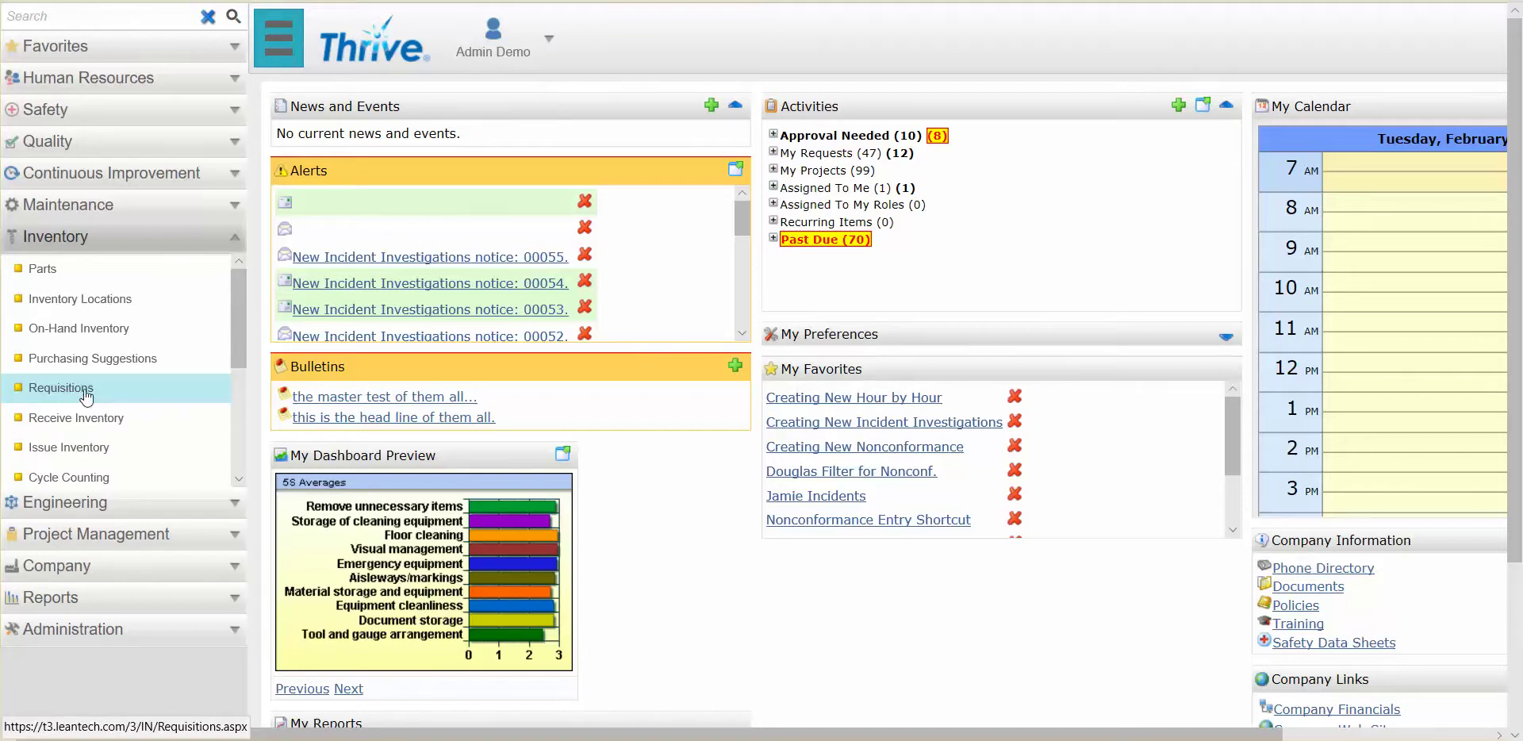
# Open the Requisition Accounts page in the Inventory module
pyautogui.scroll(-6, 85, 397)
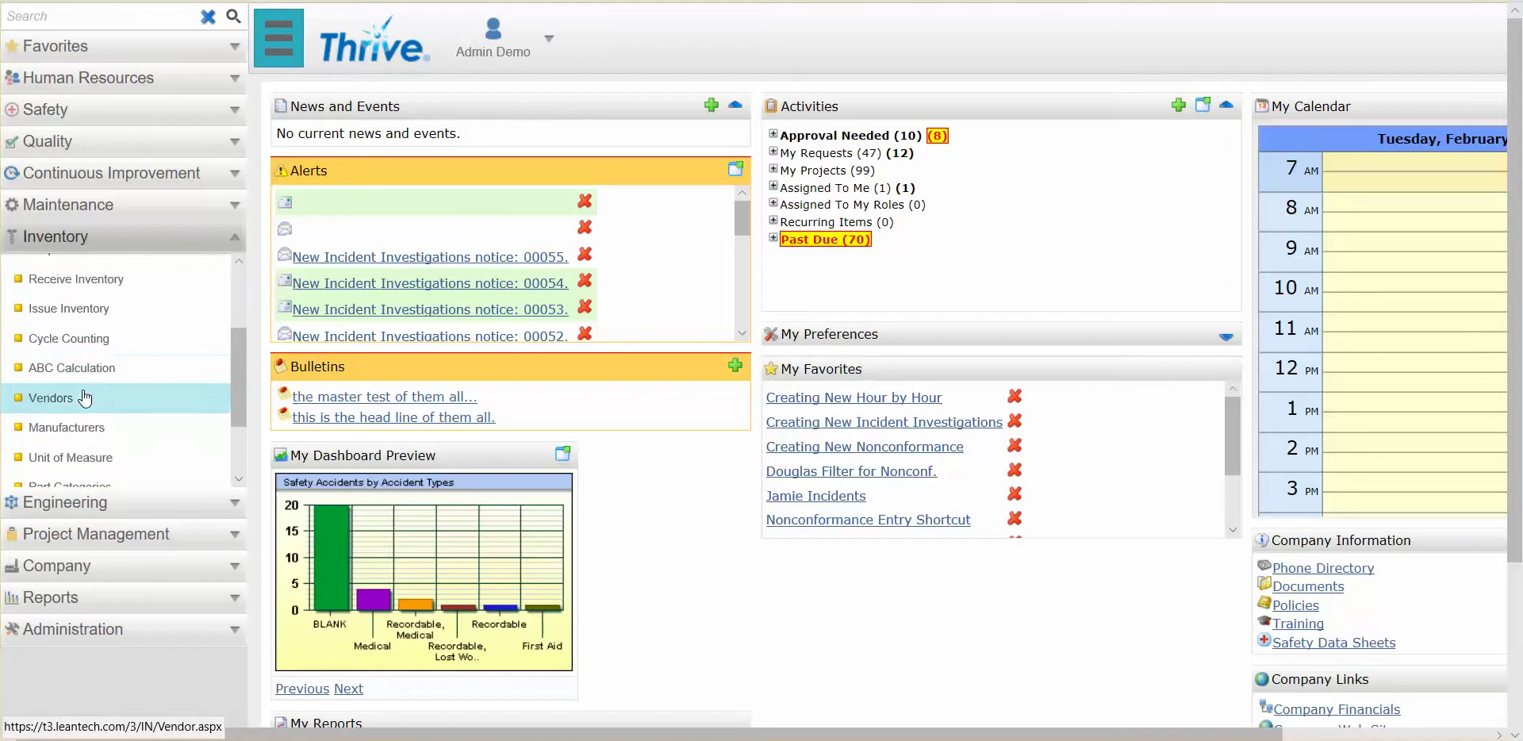
pyautogui.scroll(-2, 82, 395)
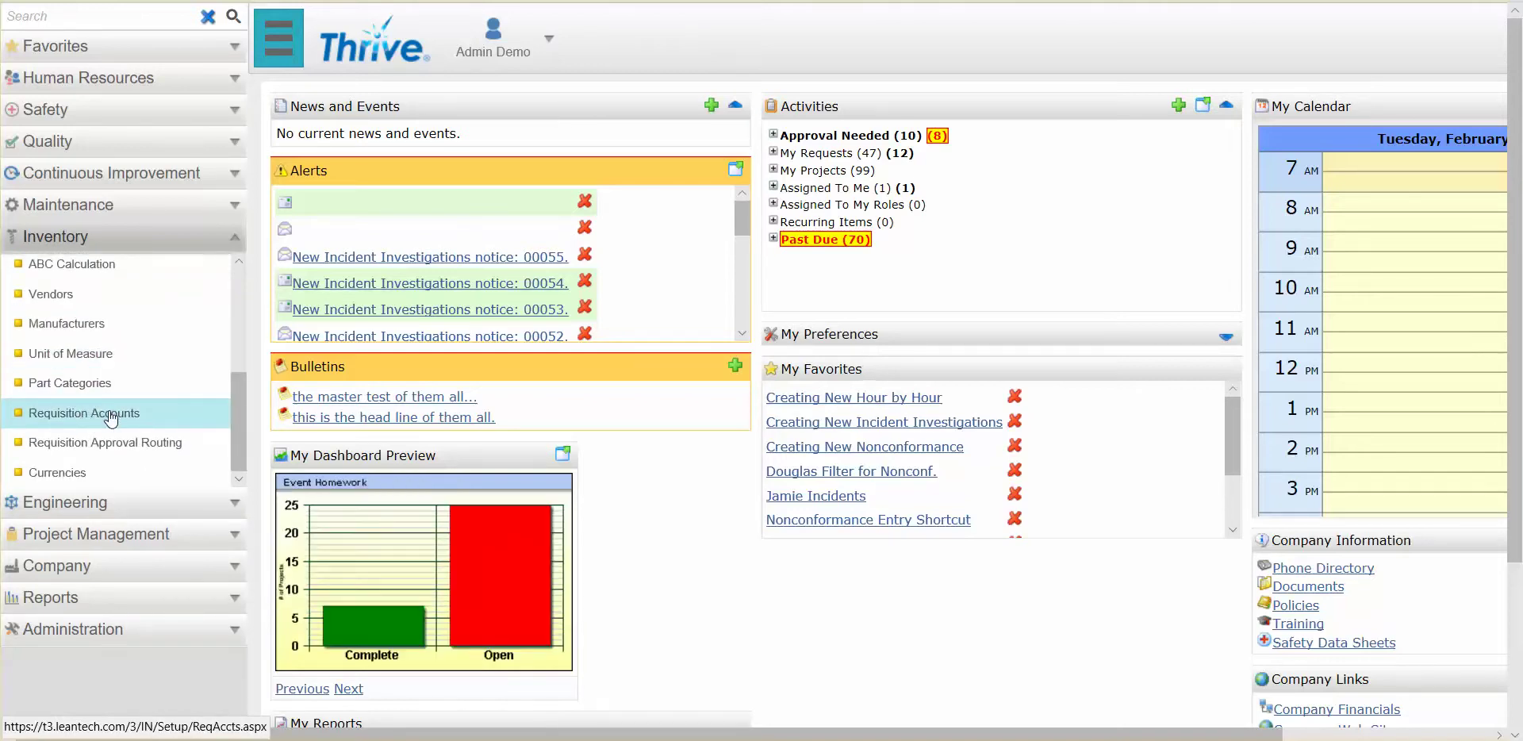
pyautogui.click(110, 415)
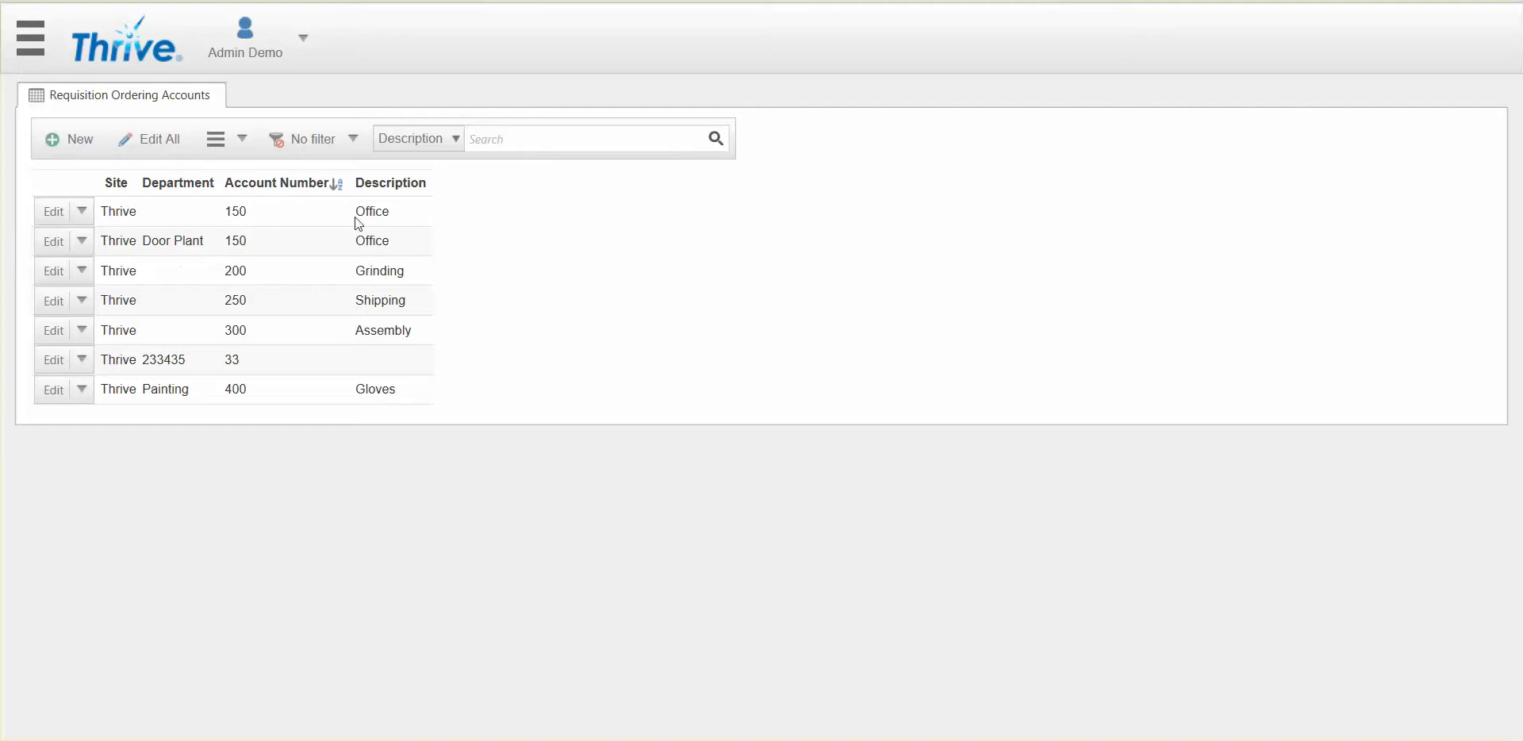
# Open the Requisition Approval Routing page in the Inventory module
pyautogui.click(22, 33)
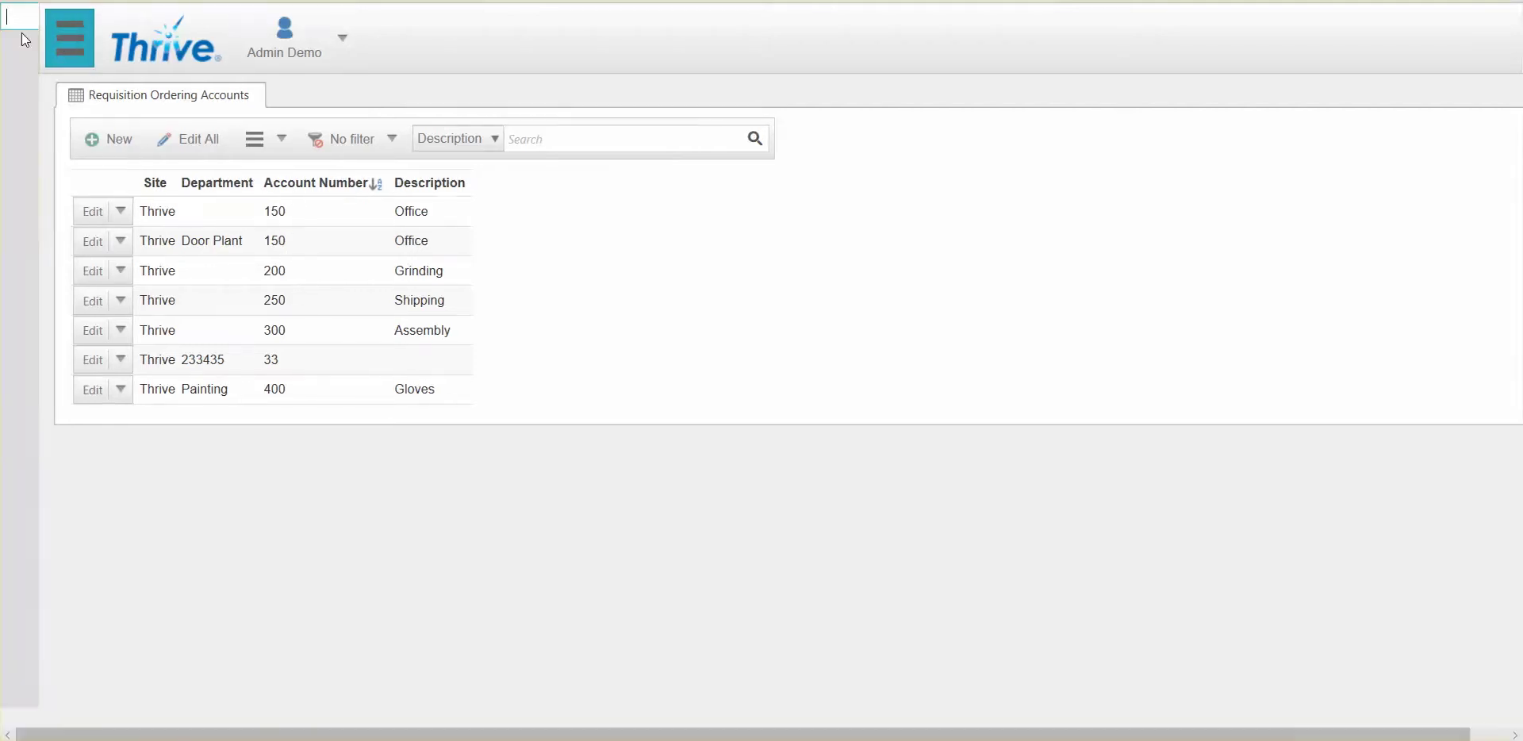
pyautogui.scroll(-3, 119, 397)
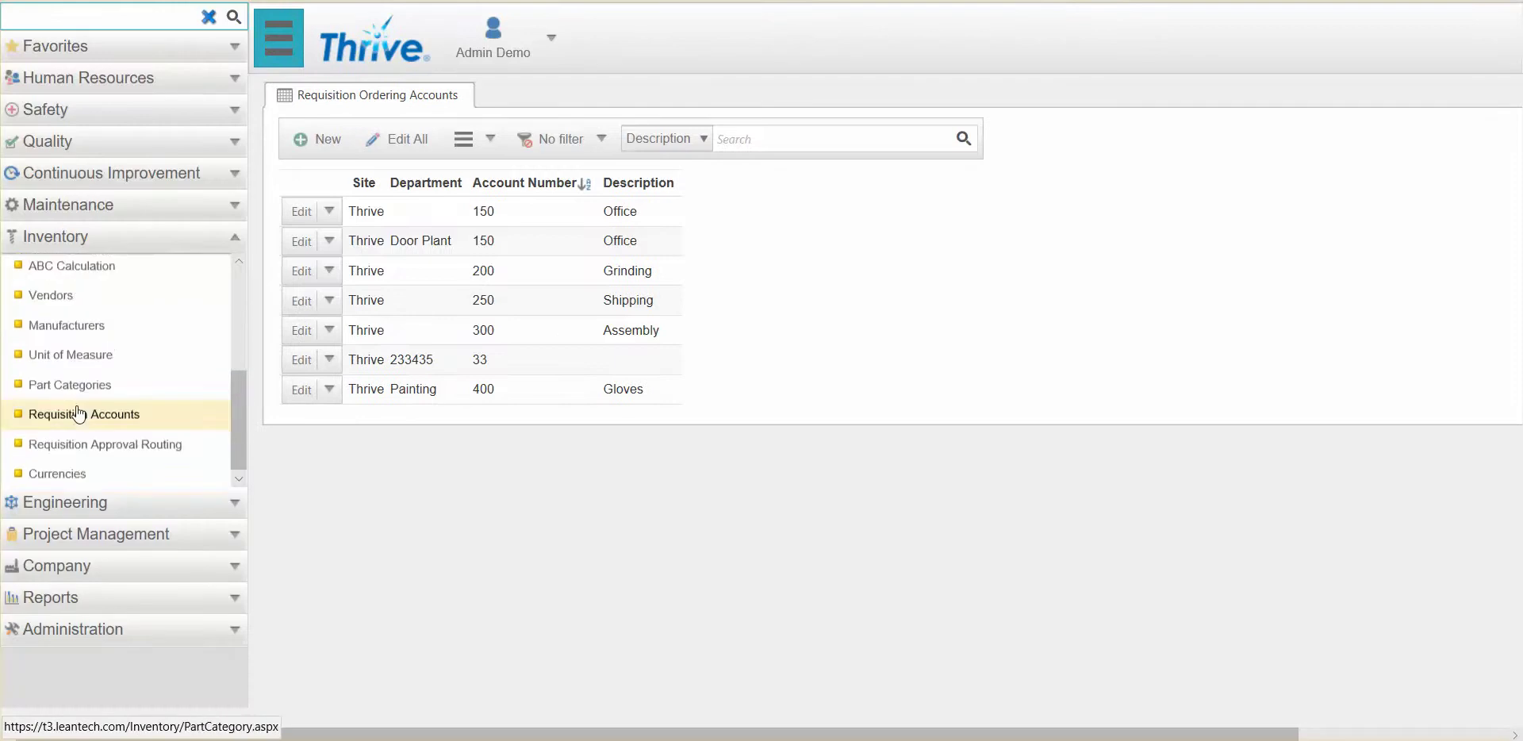
pyautogui.click(141, 451)
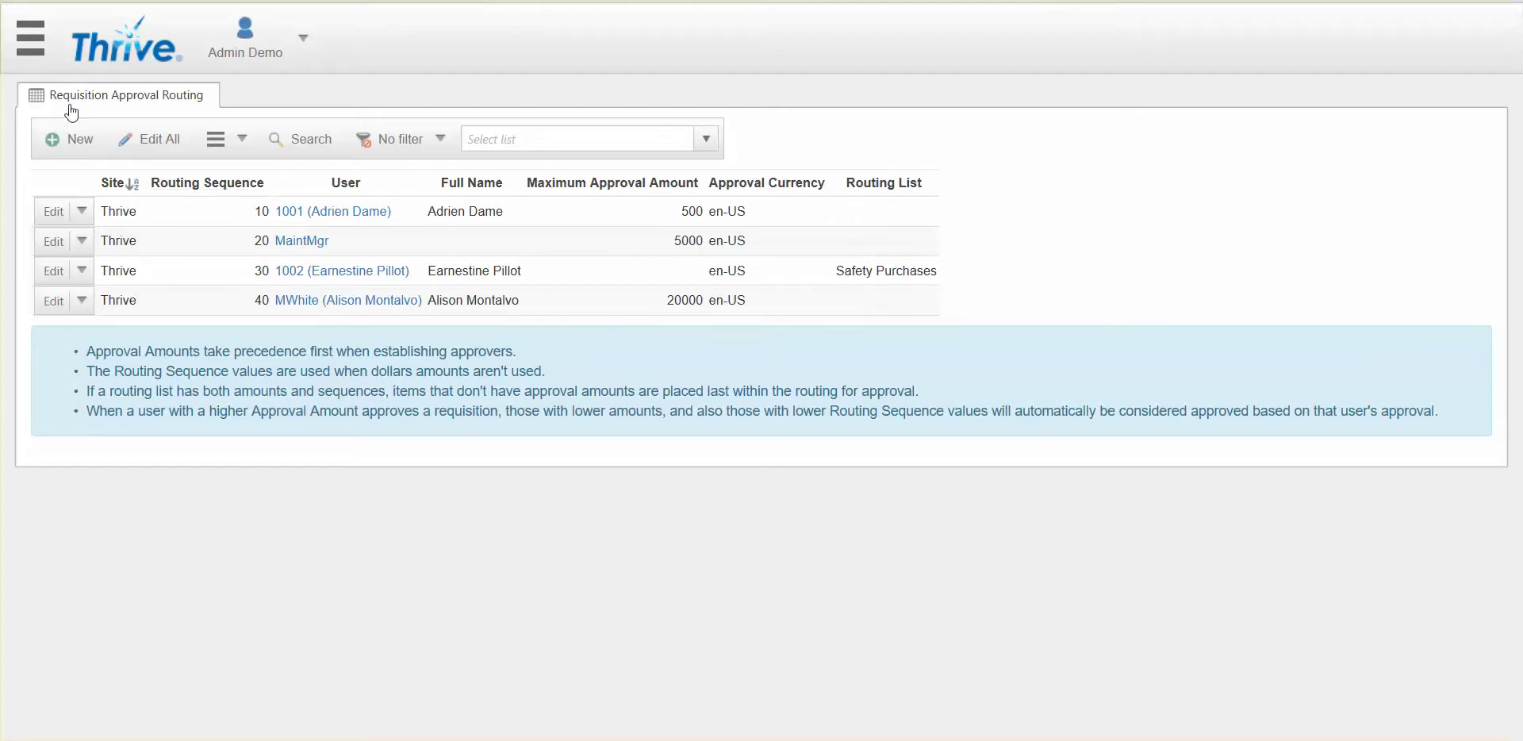
# Go to the Inventory module's Requisitions list and start a new requisition
pyautogui.click(31, 45)
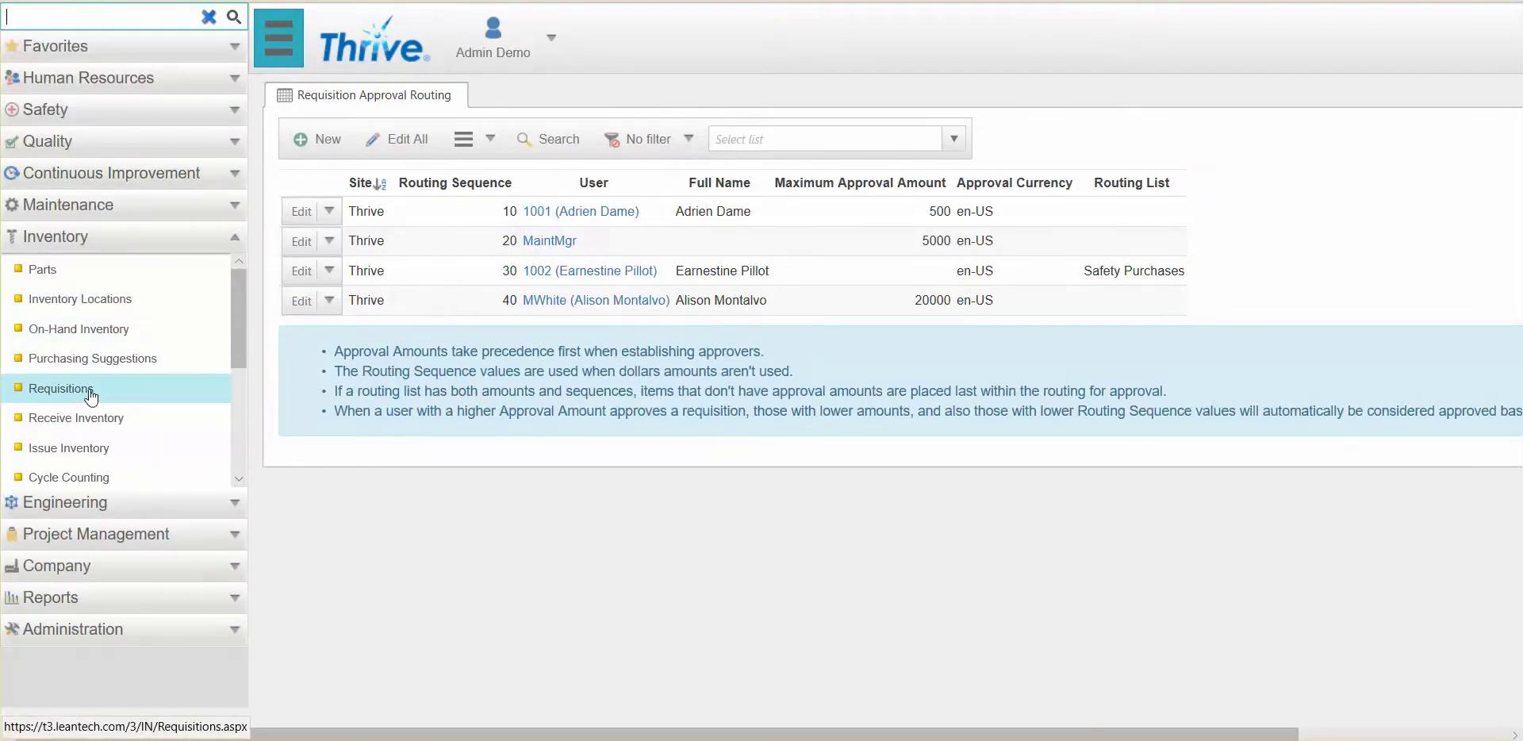
pyautogui.click(60, 388)
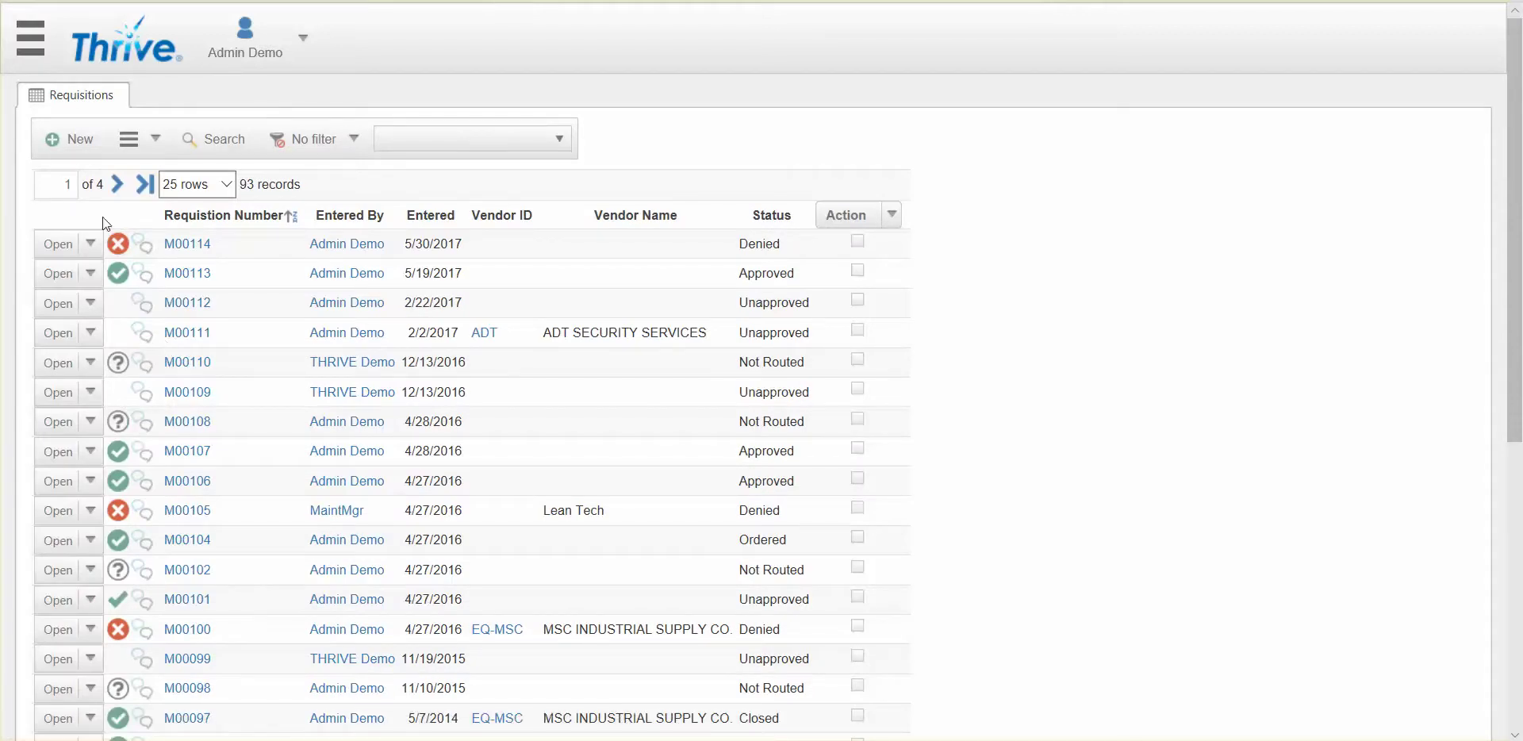
pyautogui.click(68, 144)
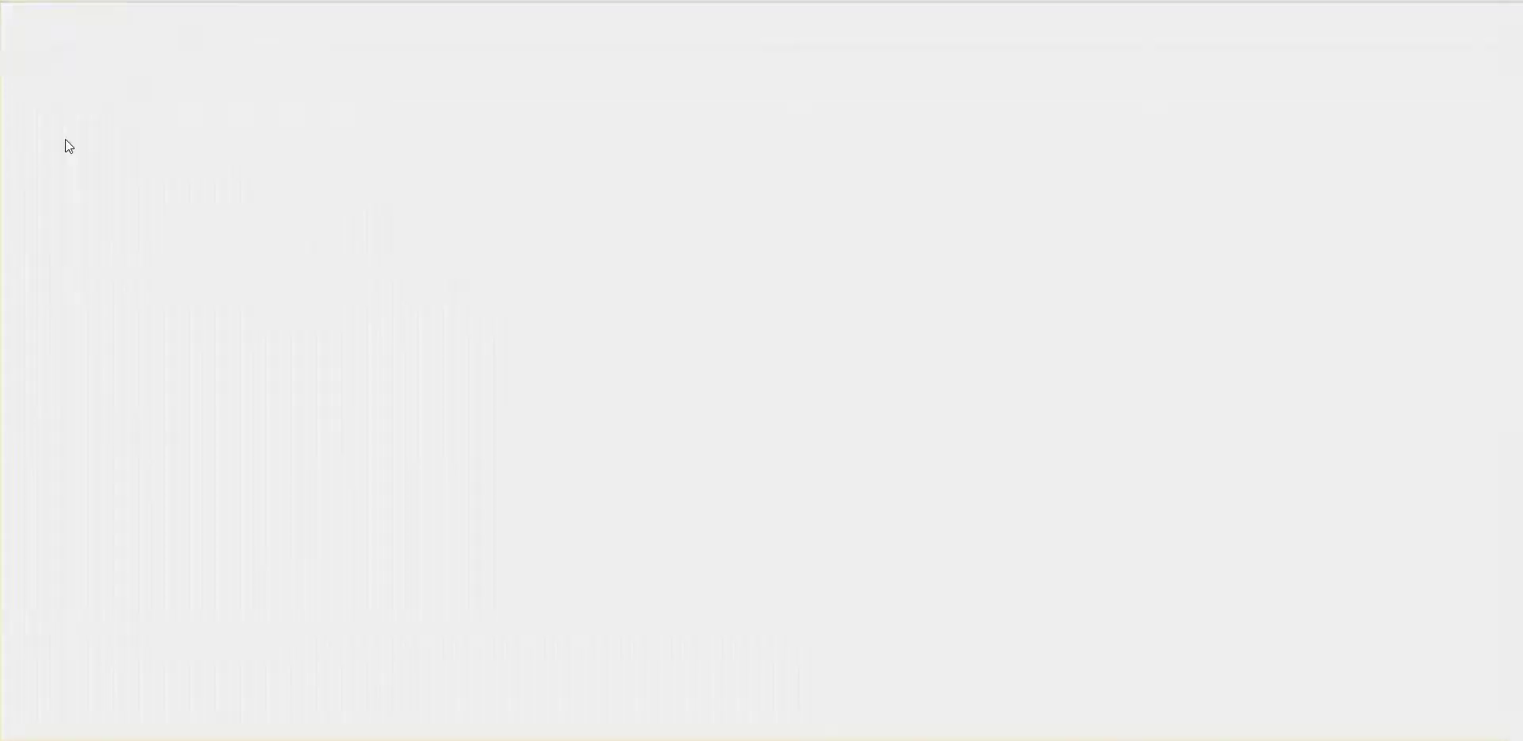
# Examine the new requisition's general, ship-to and vendor fields and its Routing List choices, and leave the form without saving
pyautogui.scroll(-3, 277, 237)
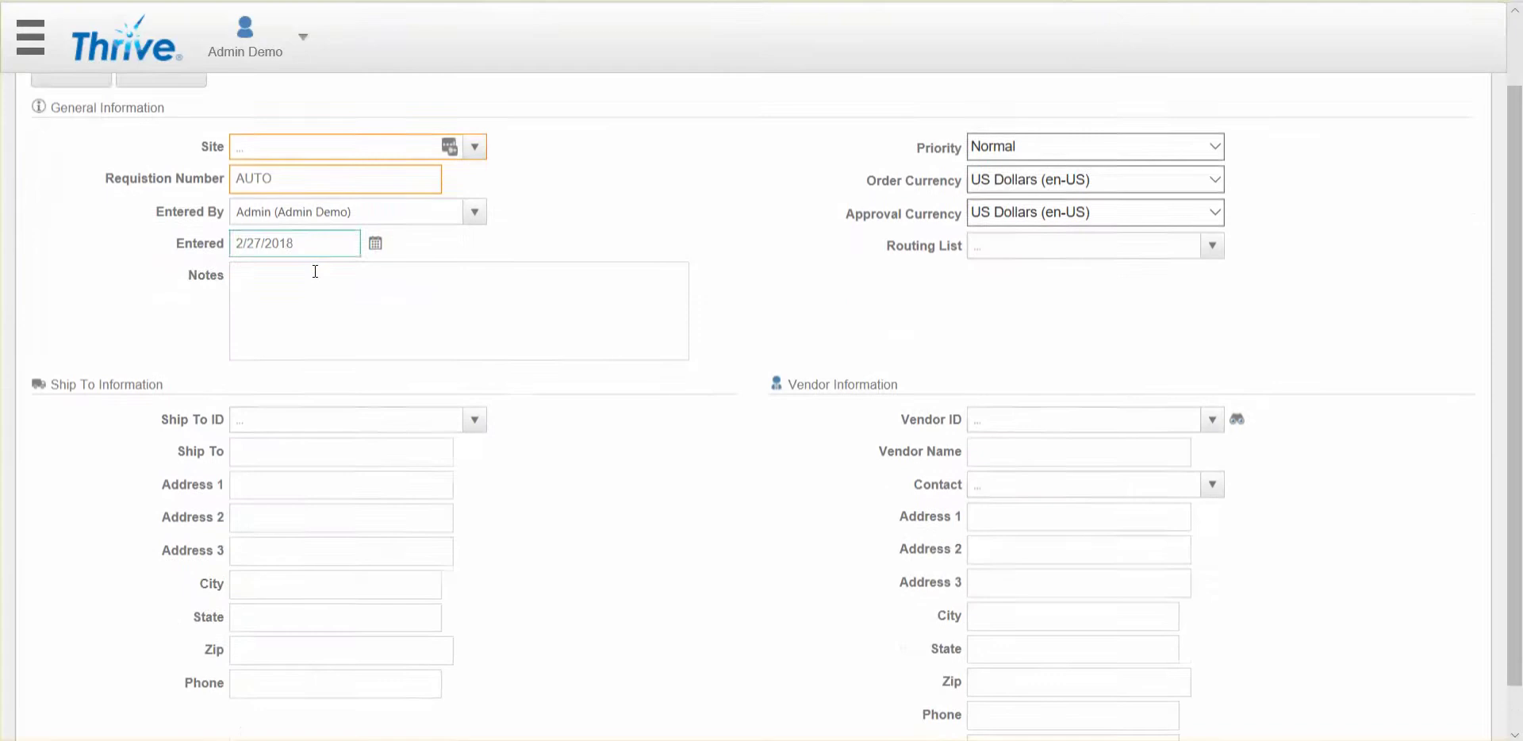
pyautogui.click(544, 287)
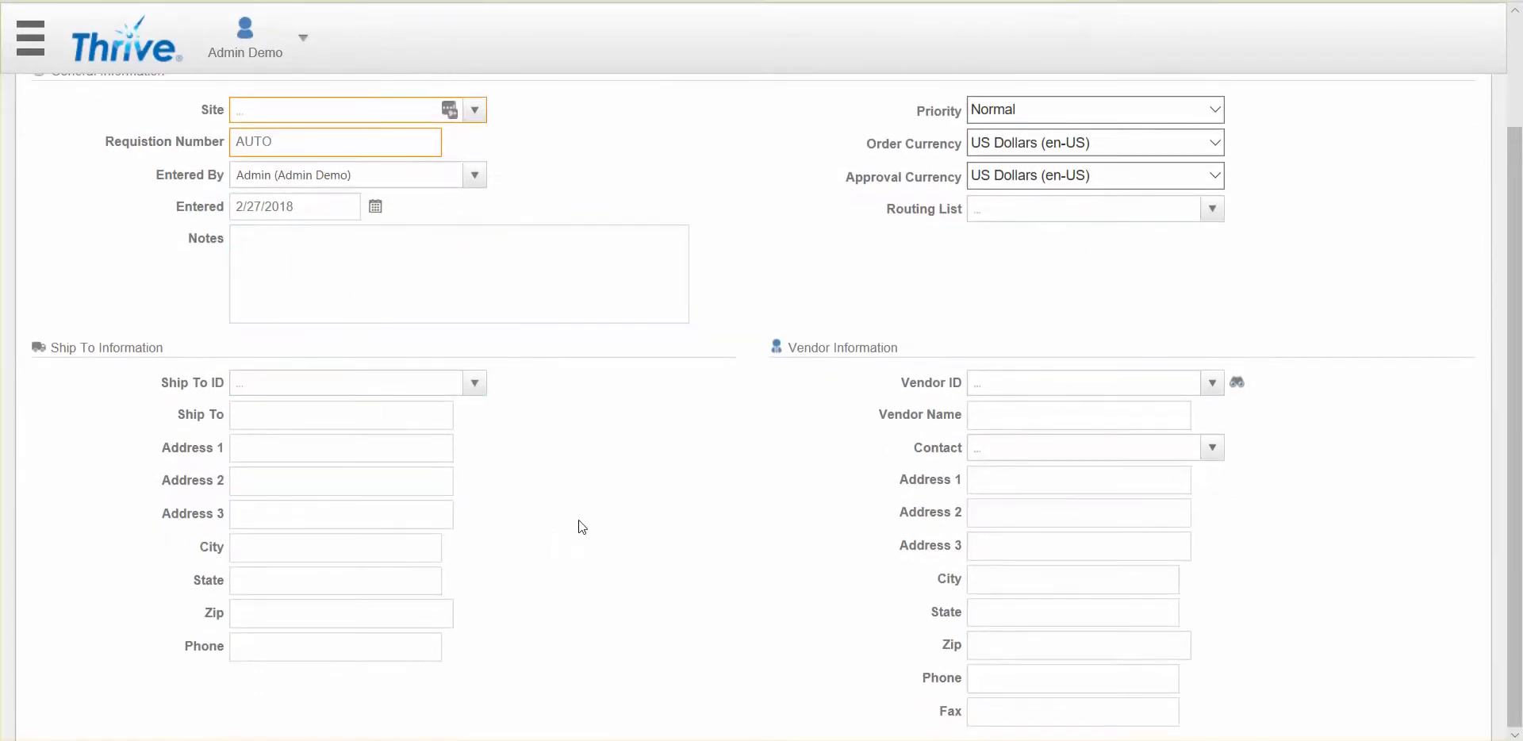
pyautogui.scroll(3, 581, 521)
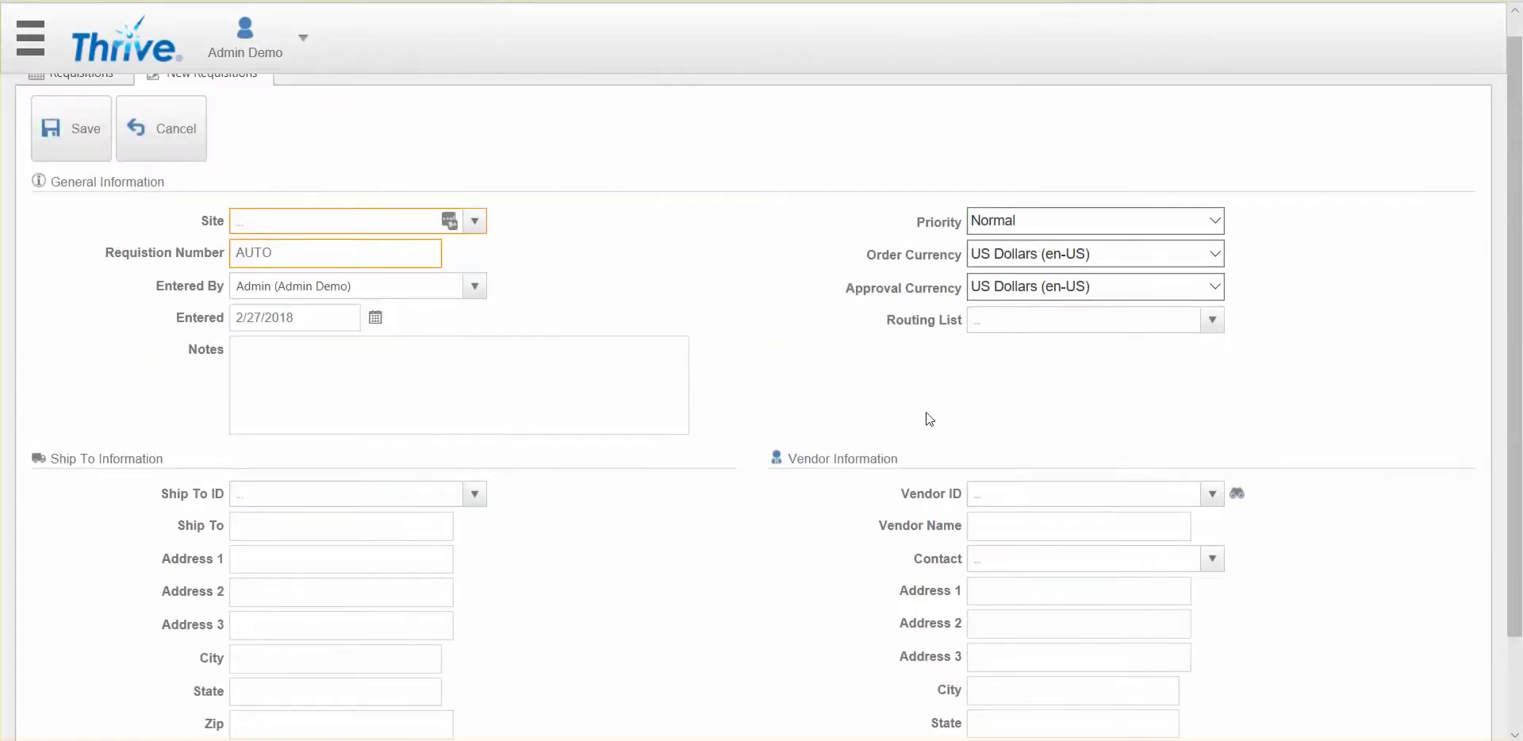
pyautogui.click(1015, 321)
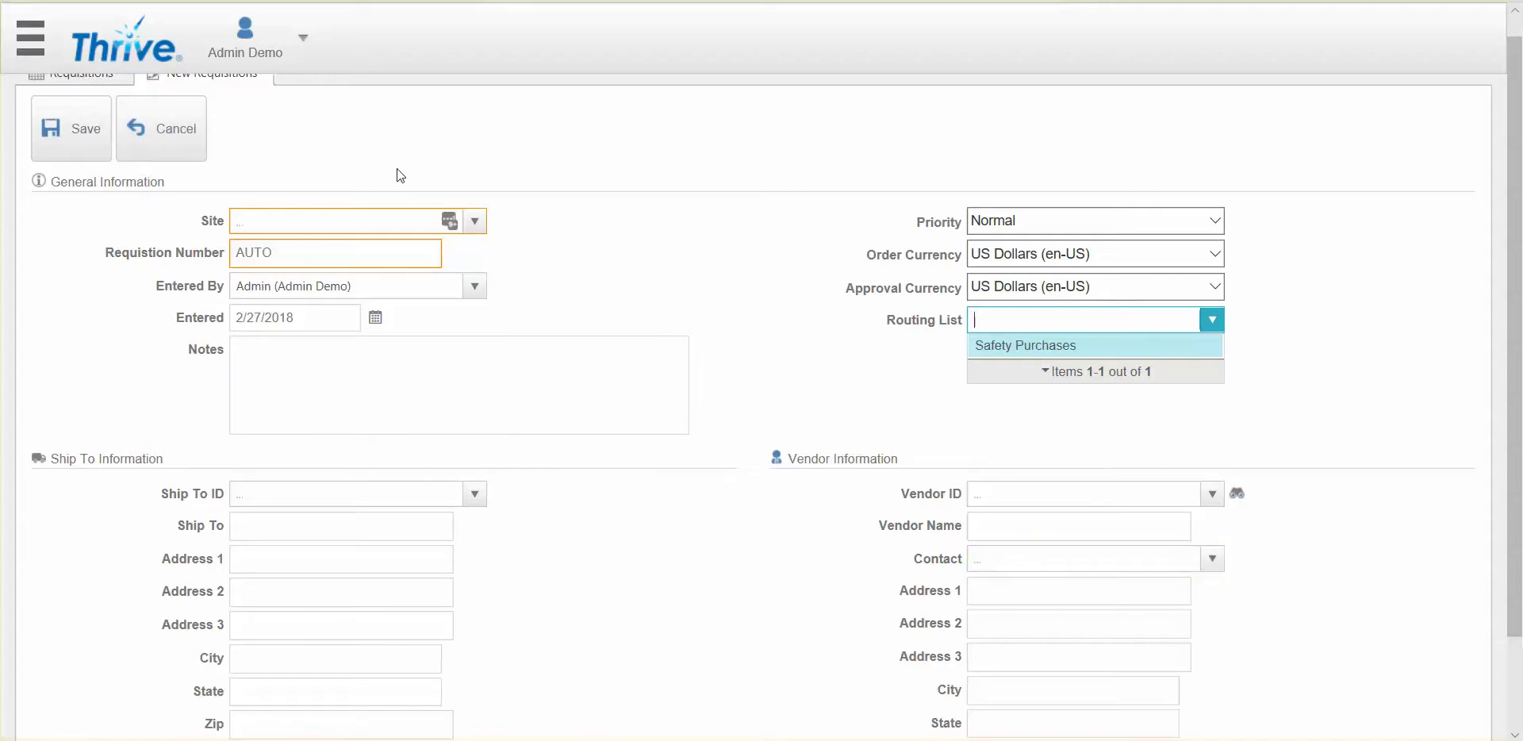
pyautogui.scroll(1, 238, 154)
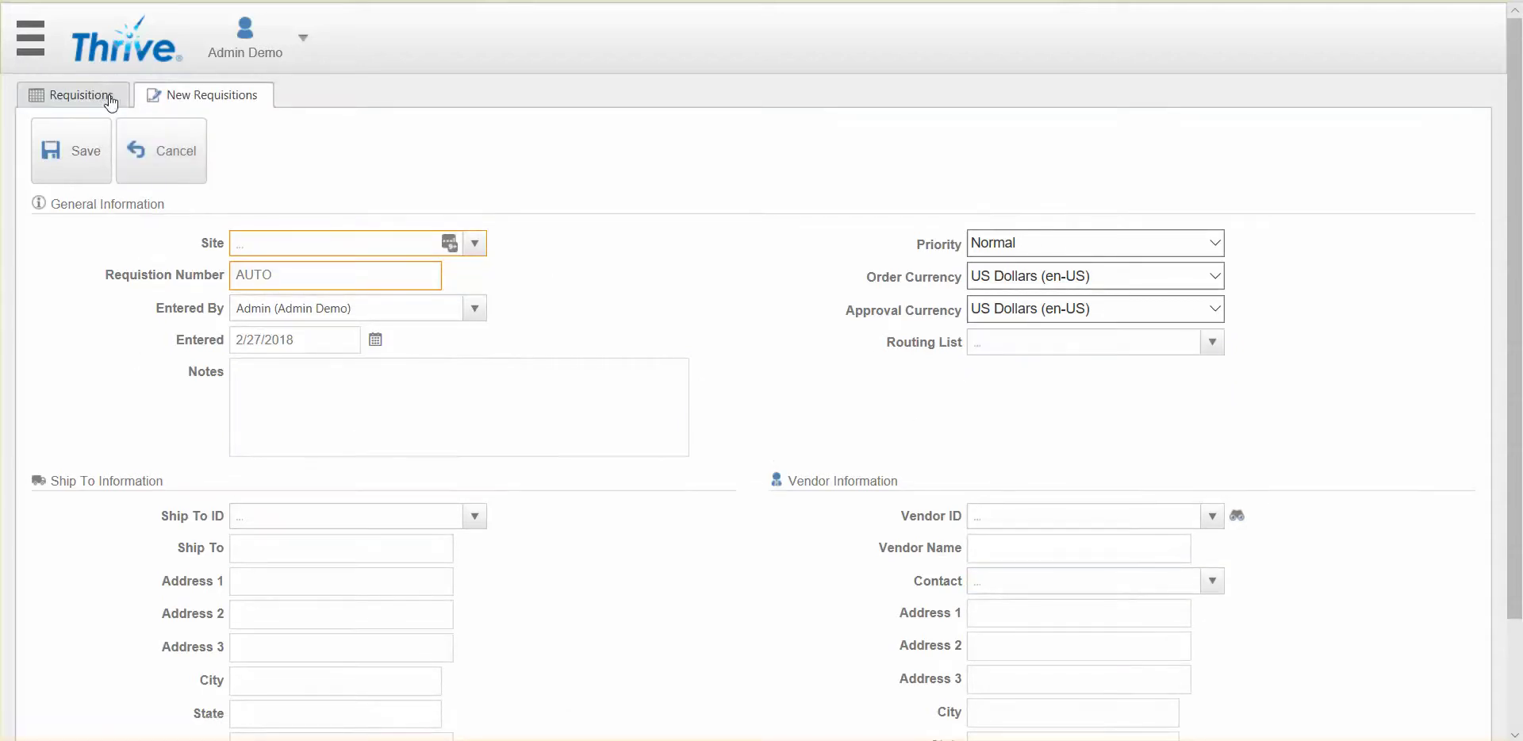
pyautogui.click(161, 151)
# Open the closed MSC Industrial Supply Co. requisition entered 5/7/2014 and examine its general information, totals, line items and approval routing
pyautogui.scroll(-5, 259, 375)
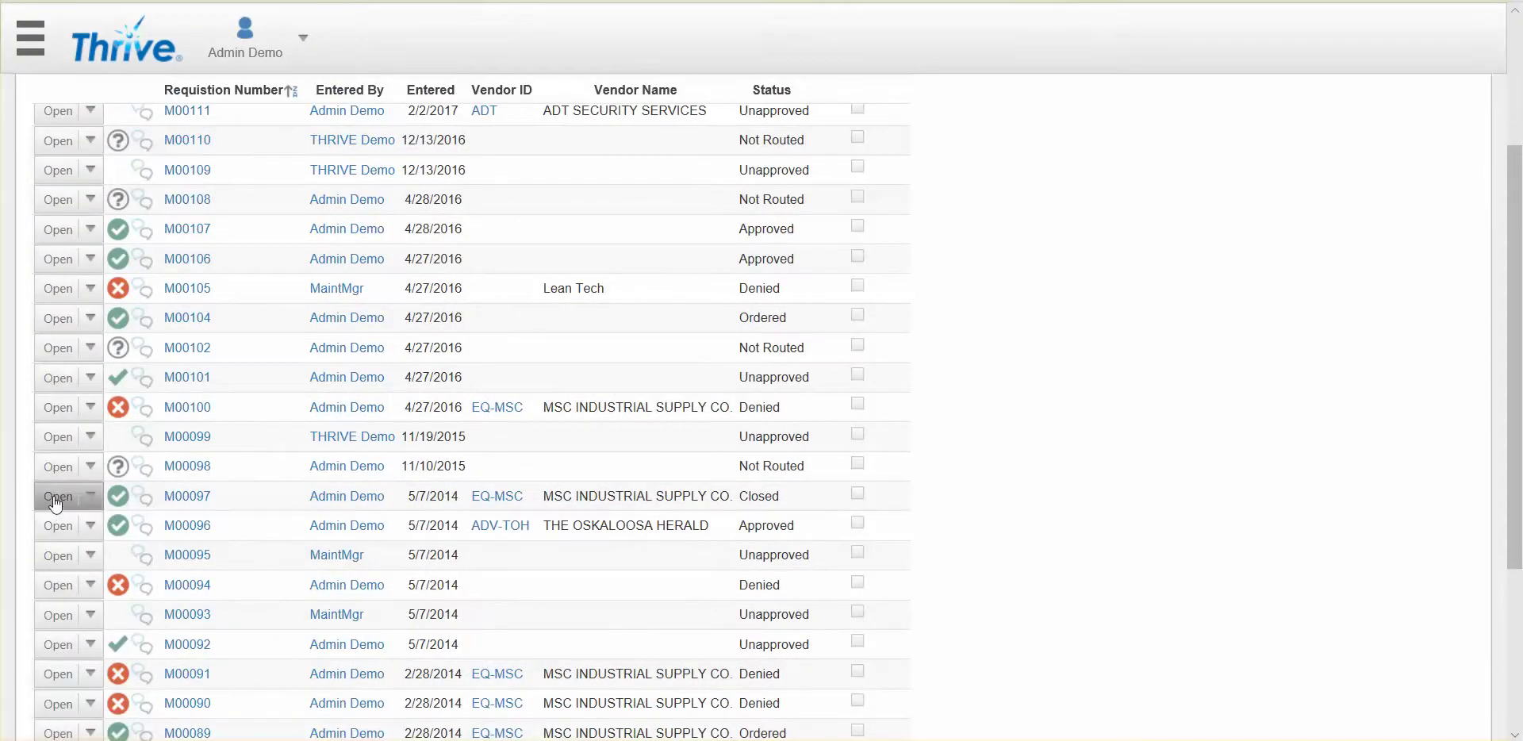
pyautogui.click(55, 501)
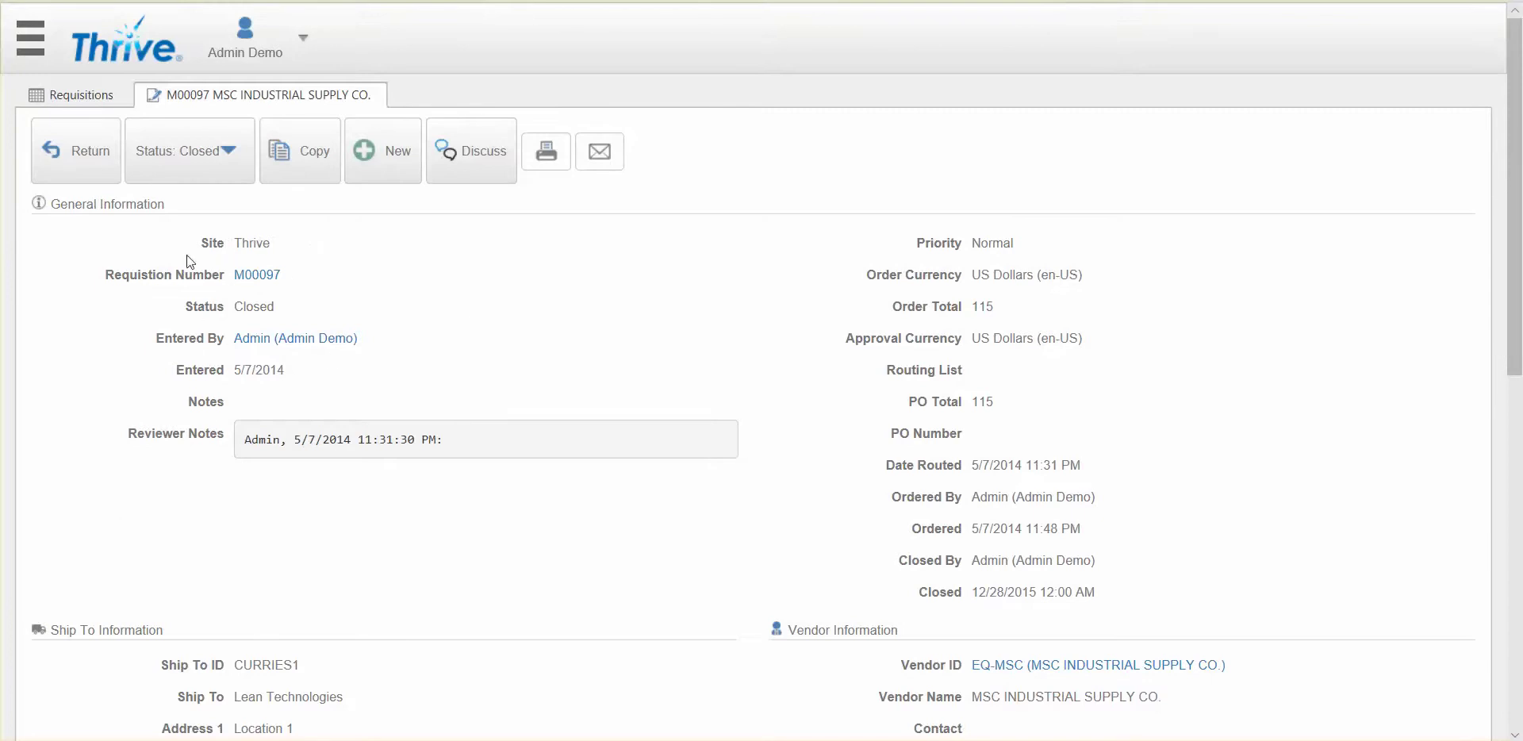
pyautogui.scroll(-1, 817, 349)
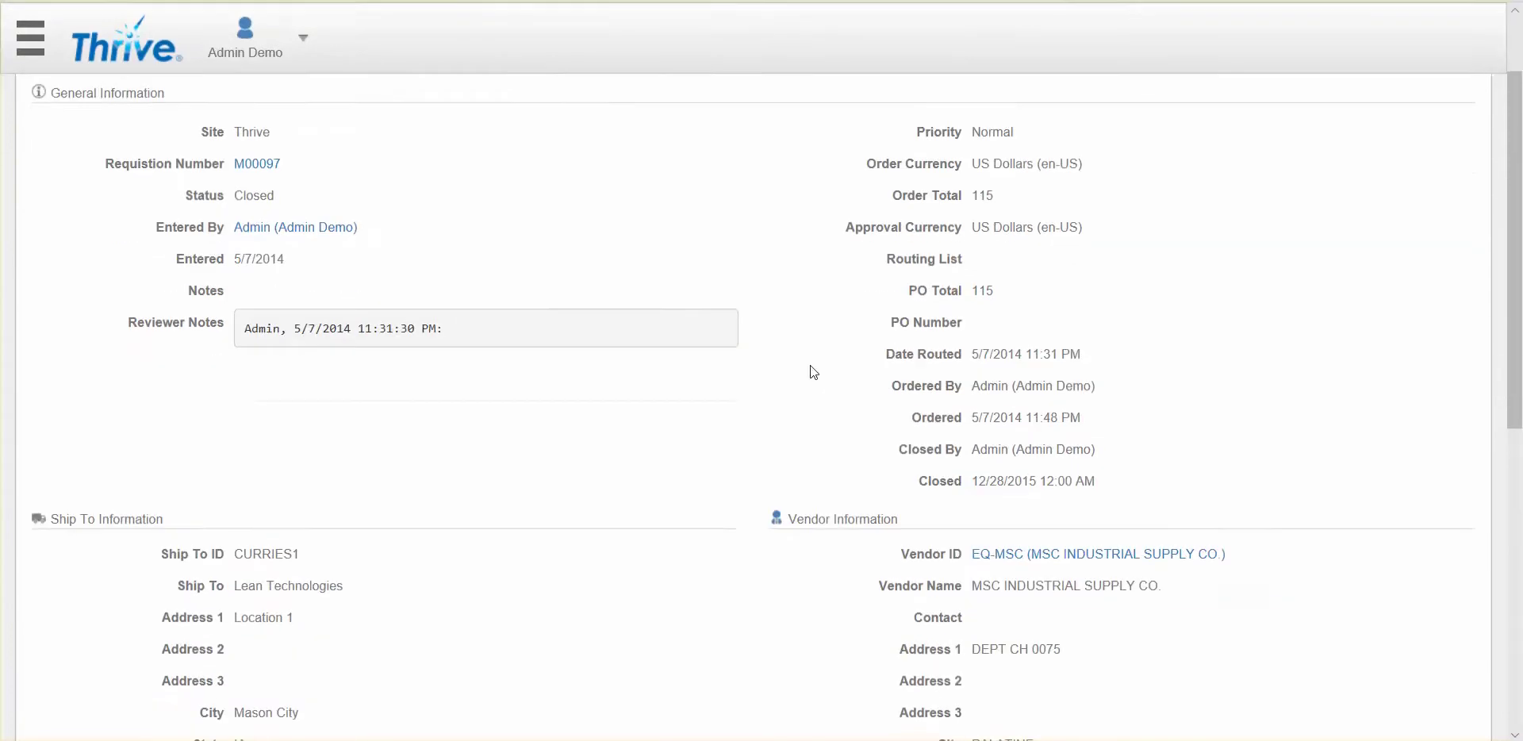
pyautogui.scroll(-2, 764, 343)
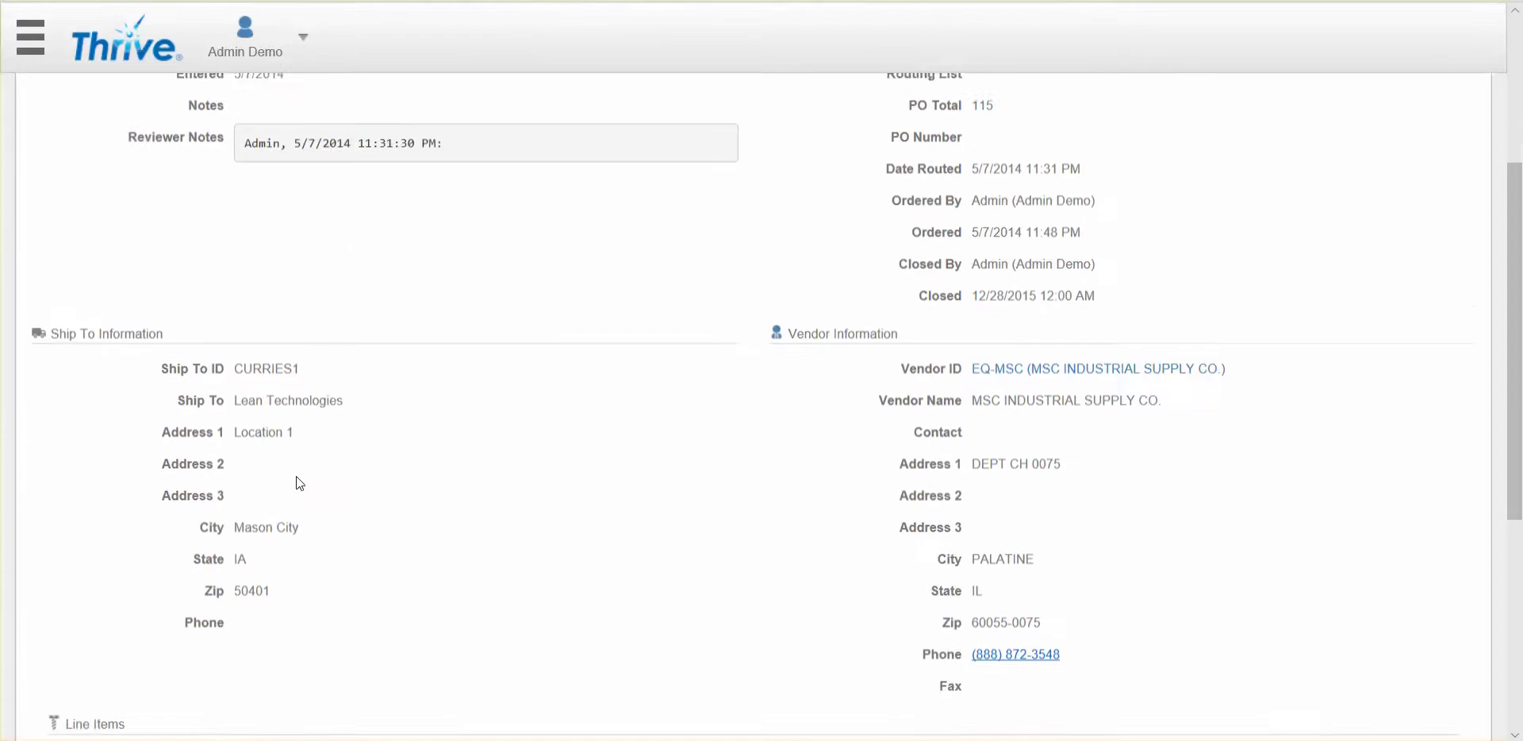
pyautogui.scroll(-3, 970, 412)
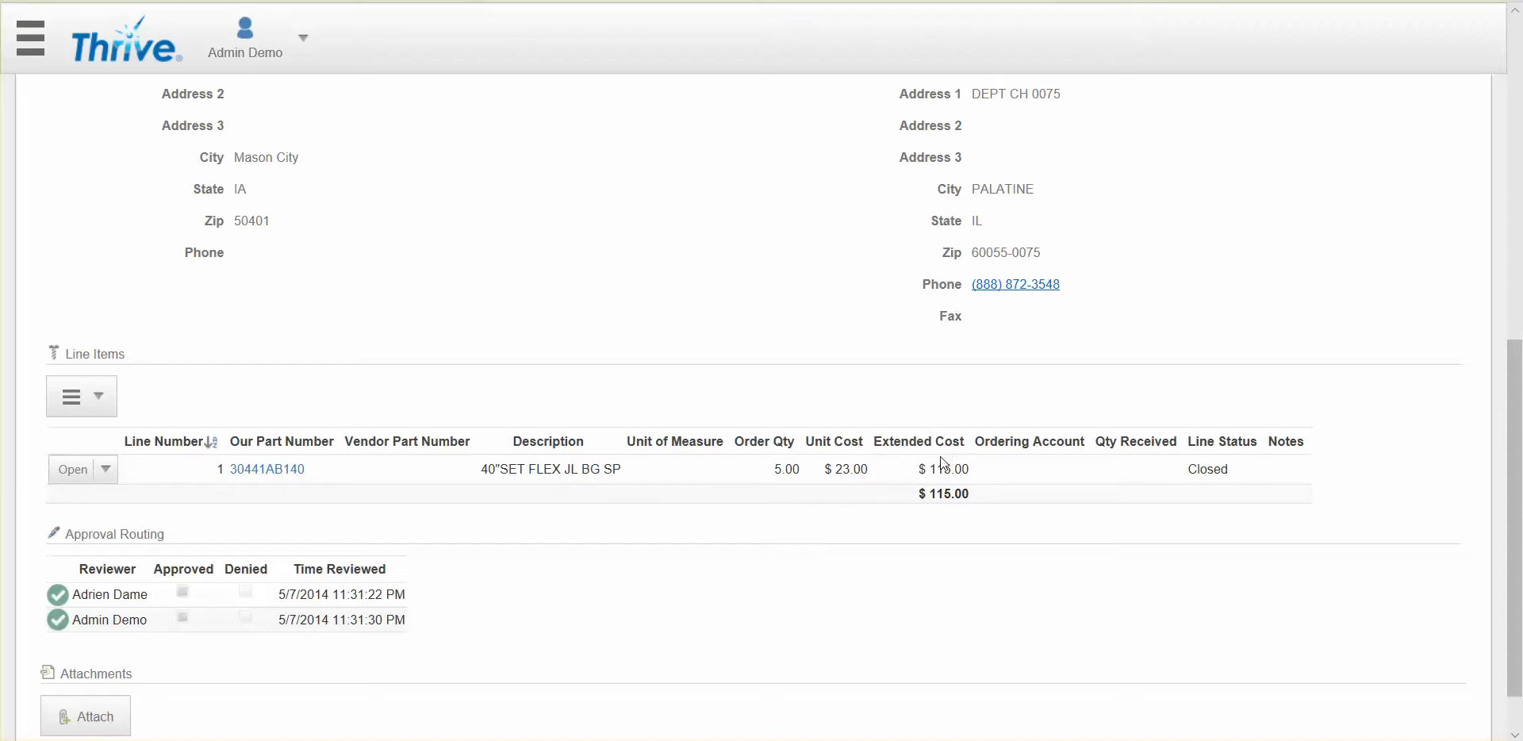
pyautogui.scroll(1, 940, 455)
pyautogui.scroll(4, 930, 508)
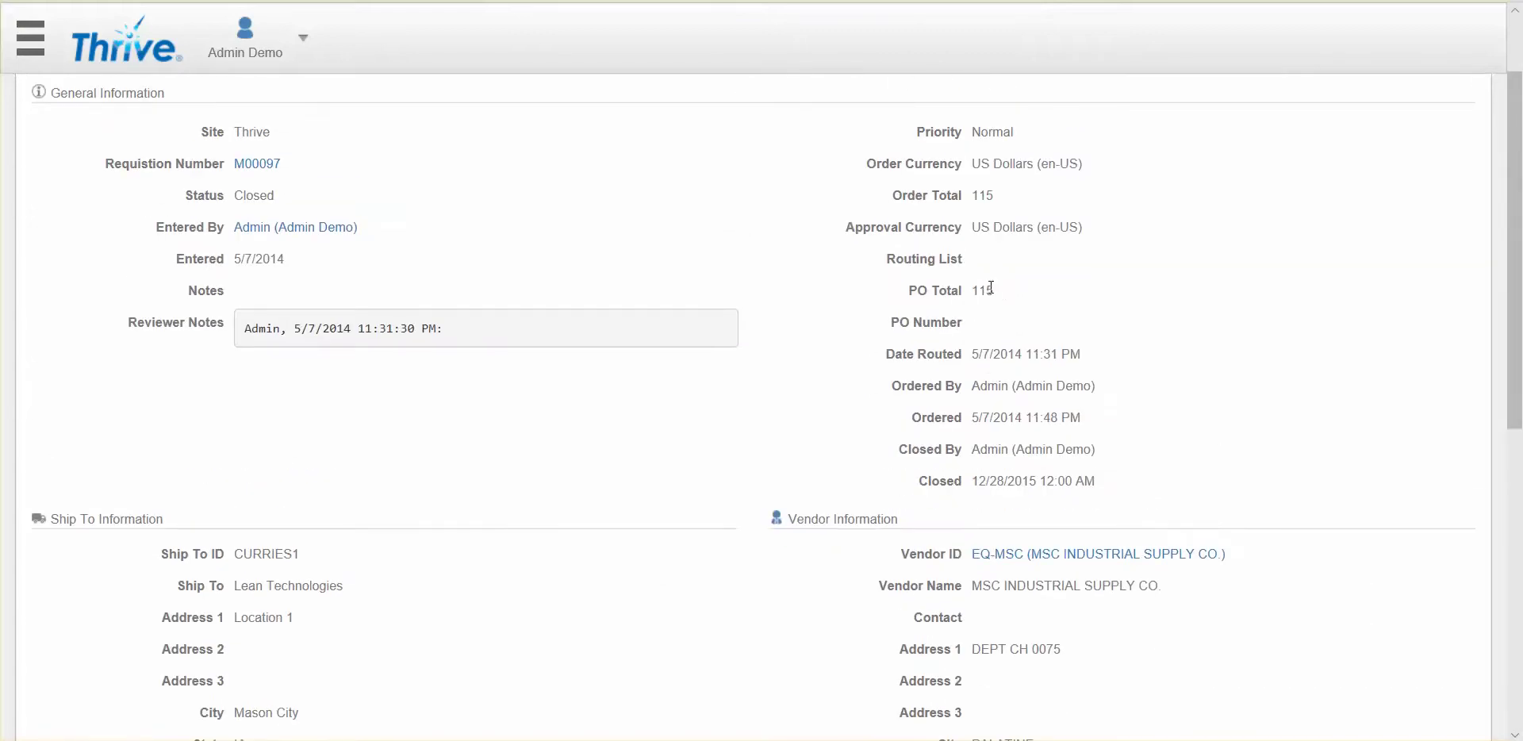
pyautogui.scroll(-1, 999, 310)
pyautogui.scroll(-4, 996, 309)
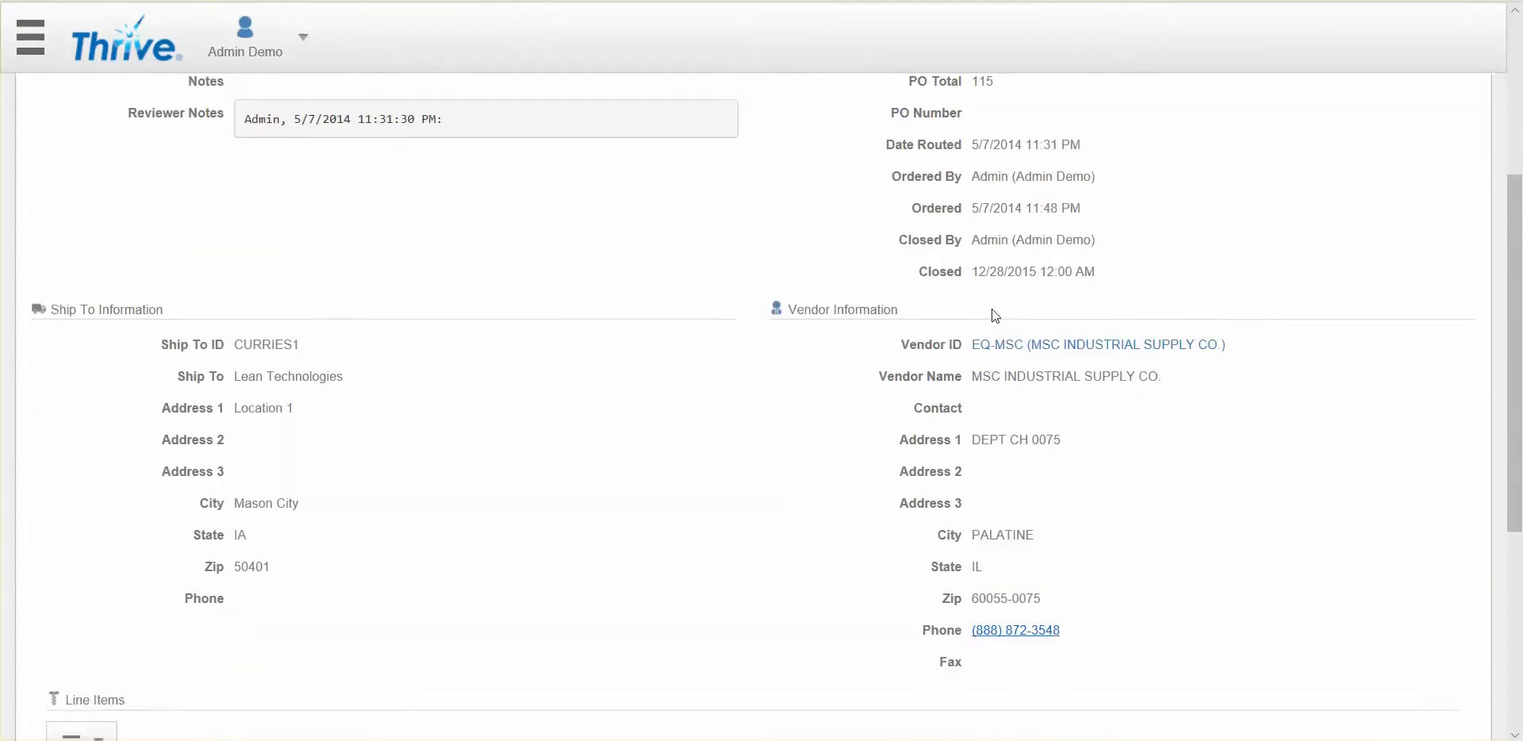
pyautogui.scroll(-1, 807, 327)
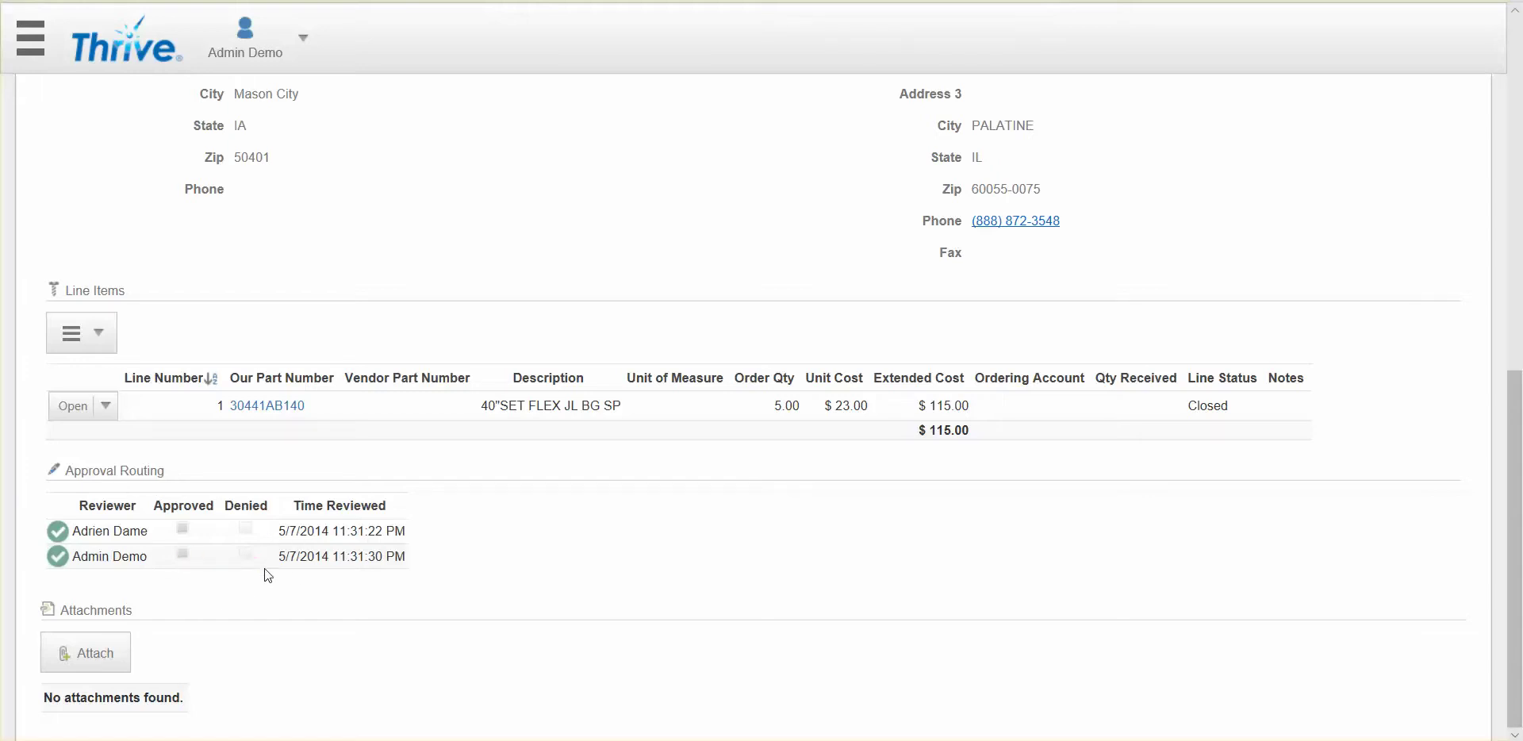
pyautogui.scroll(10, 270, 571)
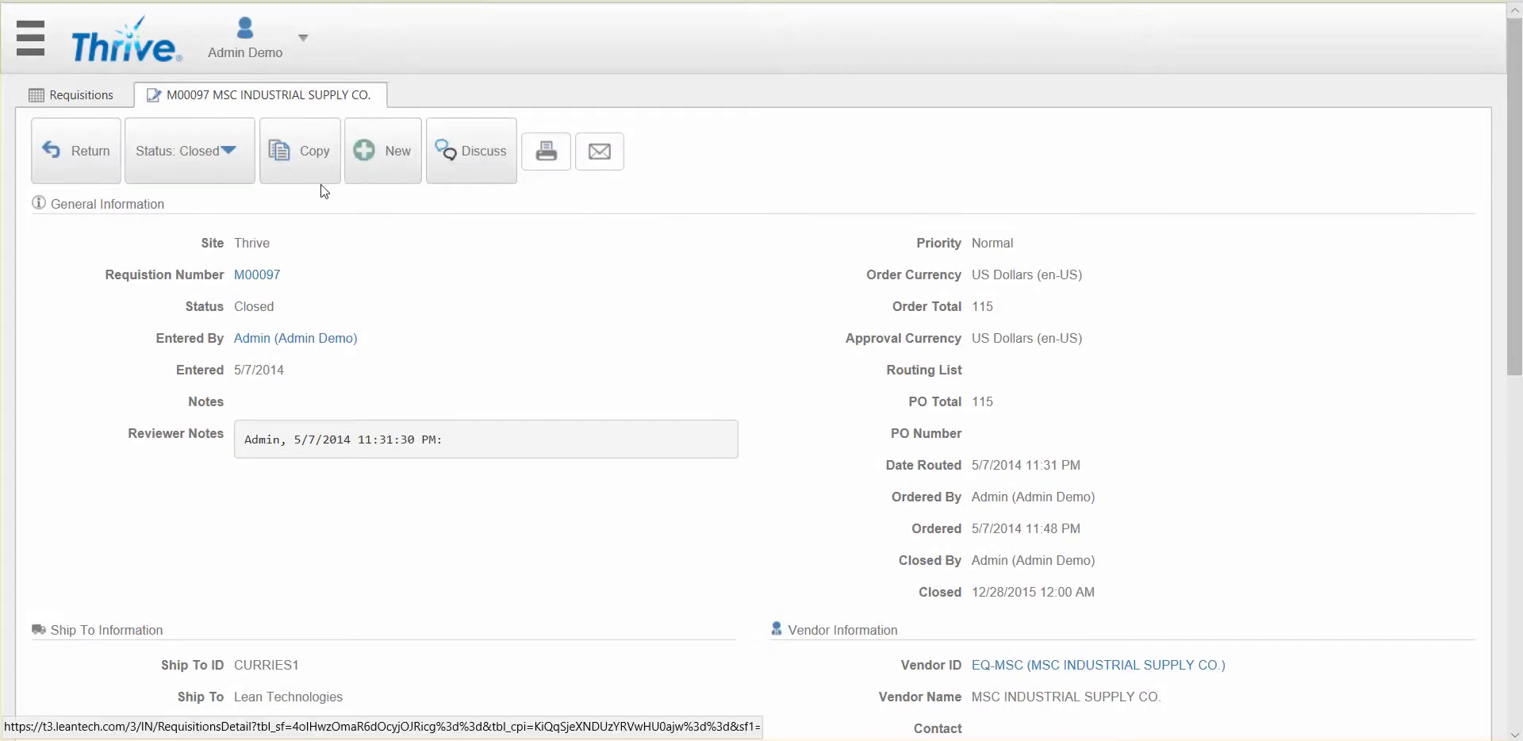
# Return to the requisitions list and open the discussion for the unapproved requisition entered 2/22/2017
pyautogui.click(100, 133)
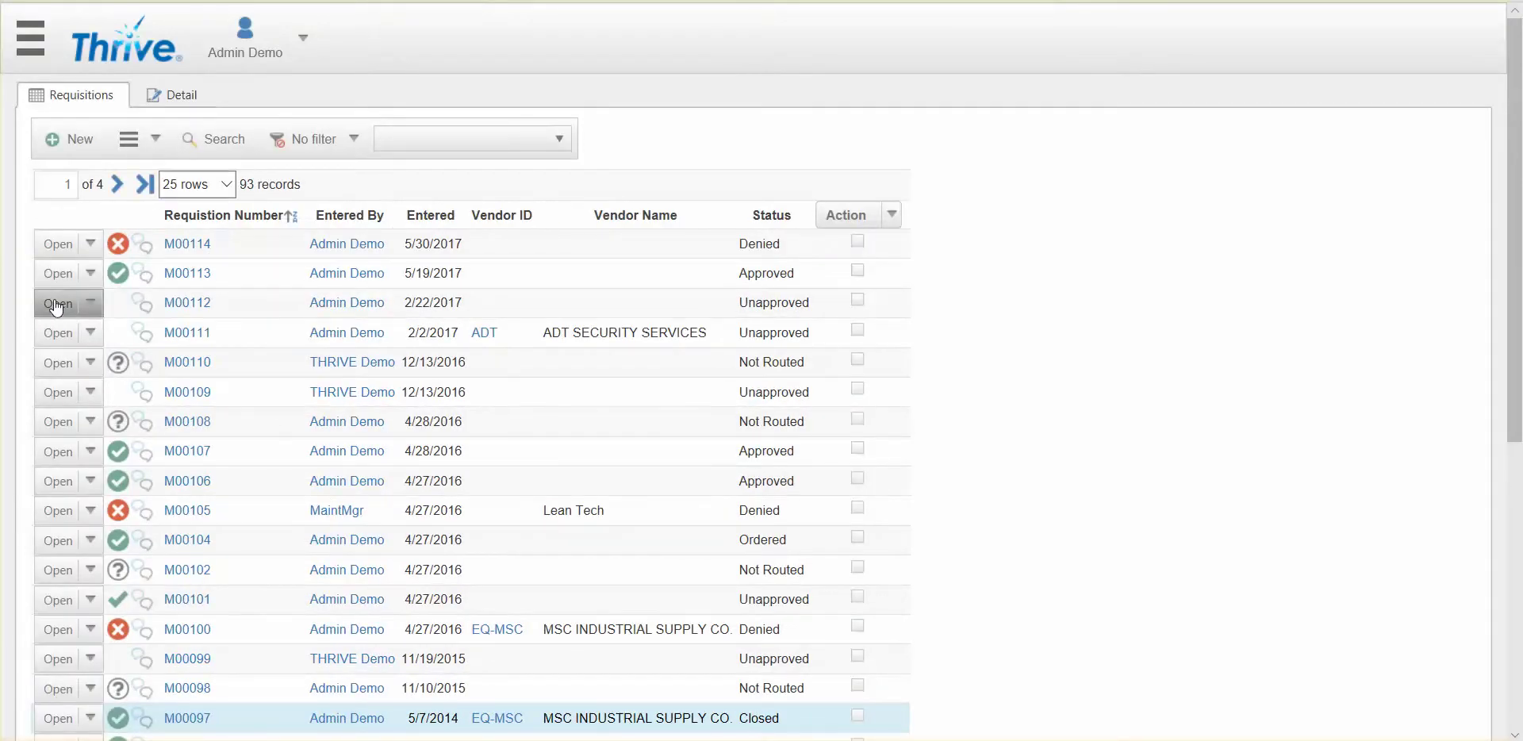
pyautogui.click(56, 304)
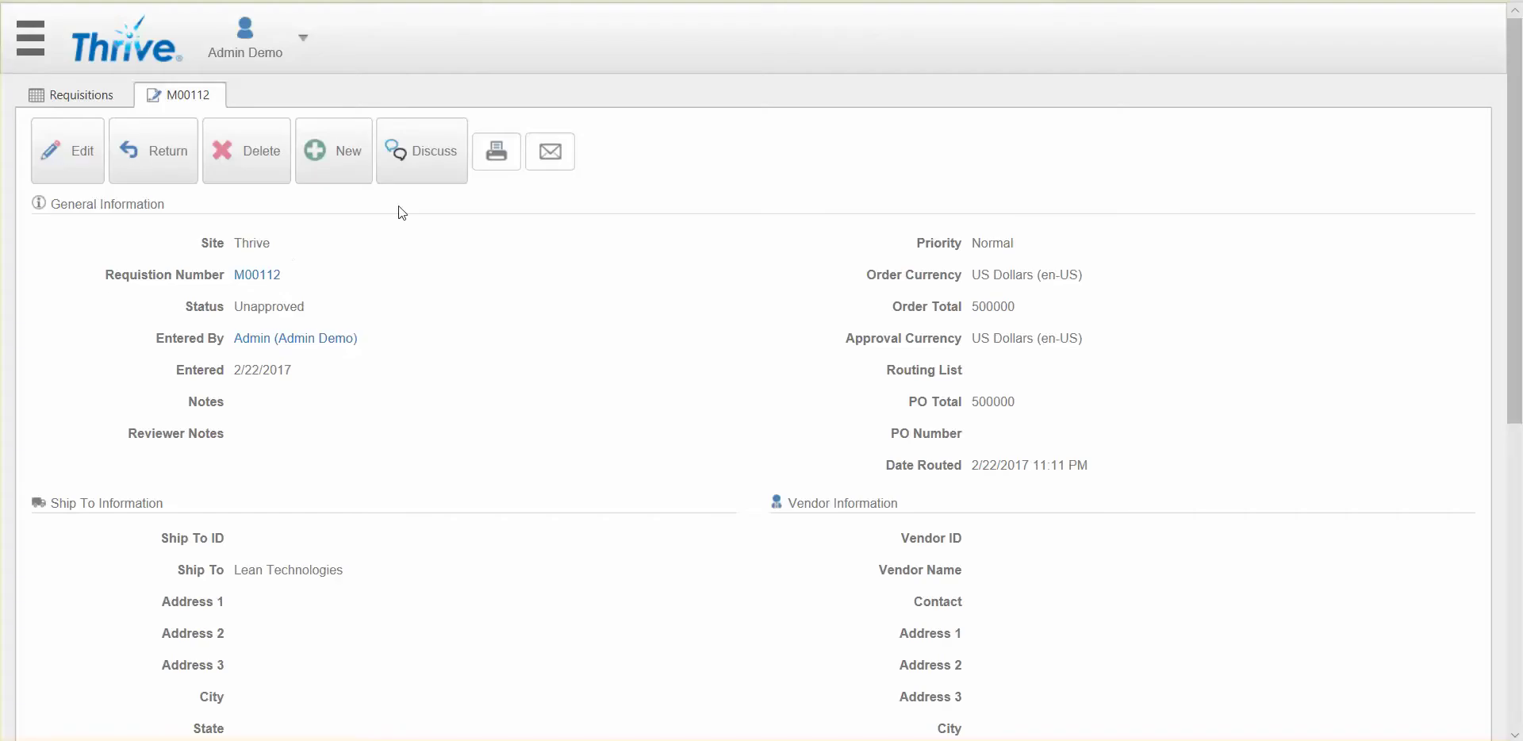
pyautogui.click(438, 155)
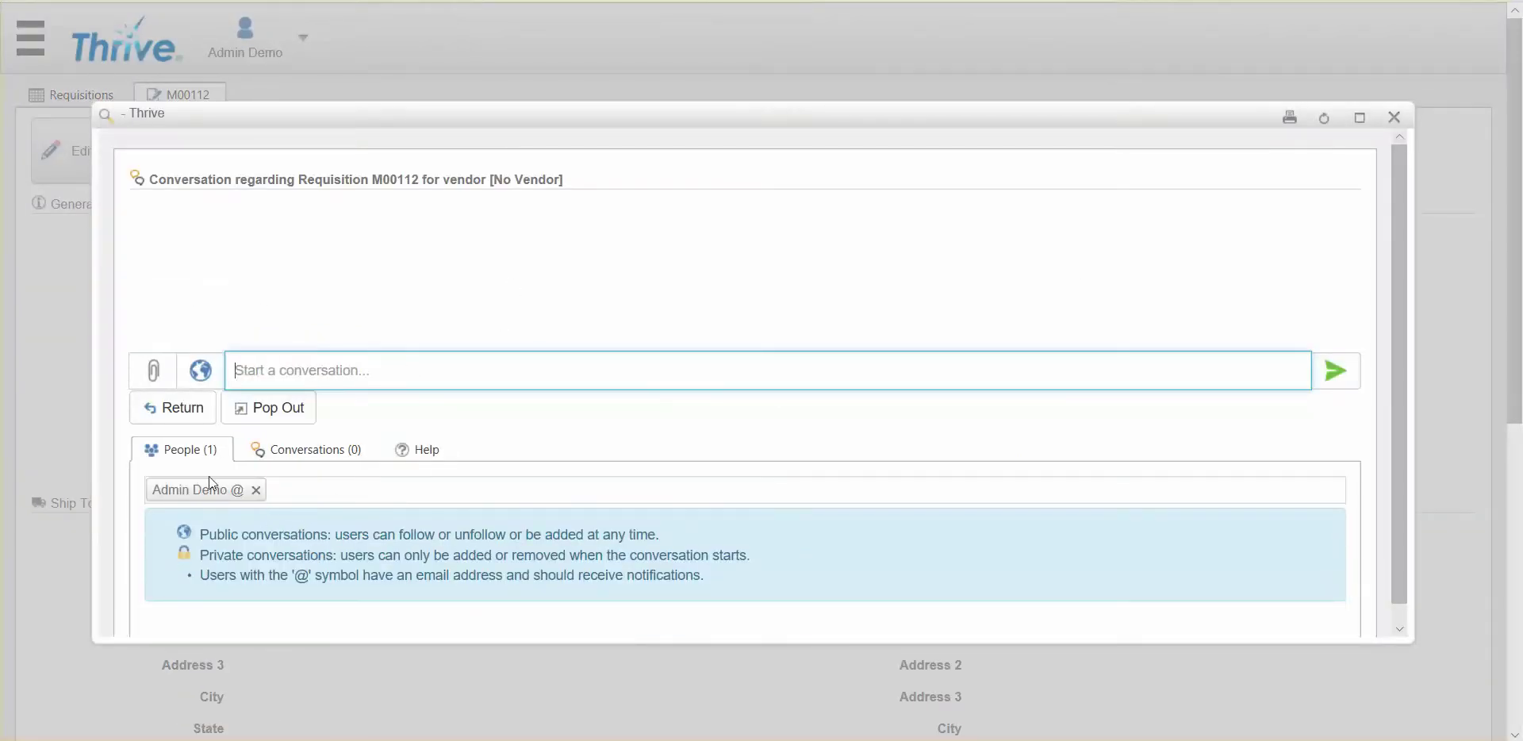
# Add a colleague without an e-mail marker to the conversation's people and remove the default admin participant
pyautogui.click(322, 491)
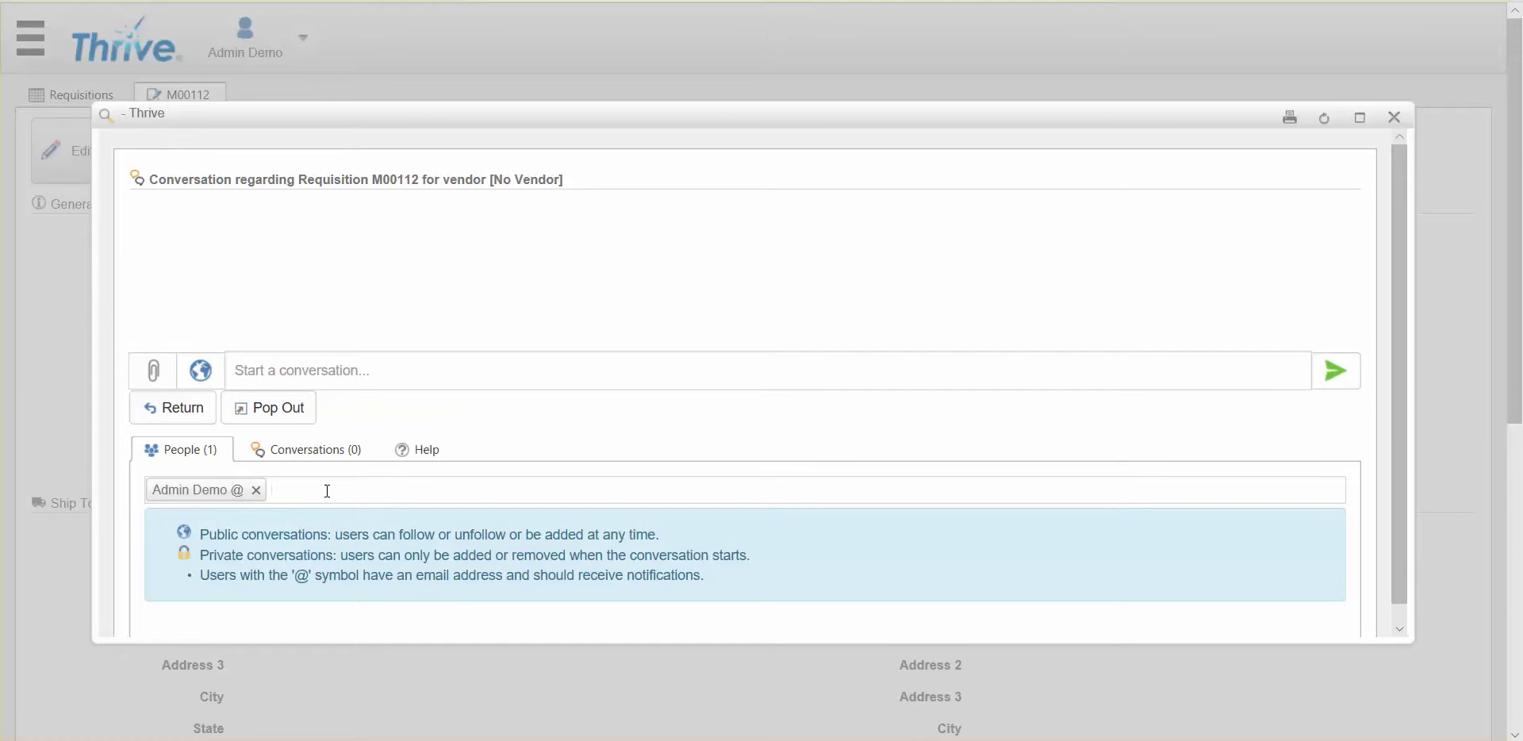
pyautogui.write('jam')
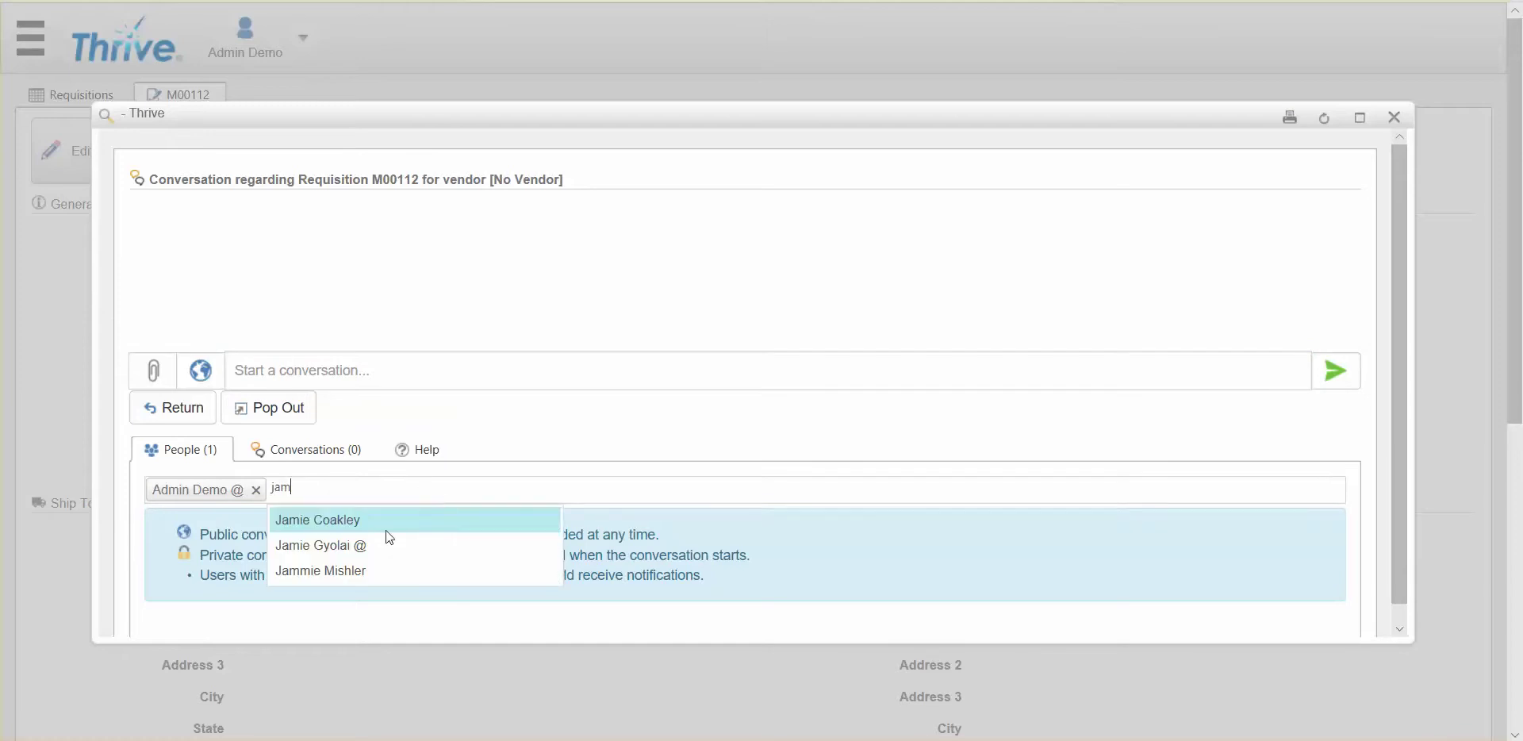
pyautogui.click(369, 573)
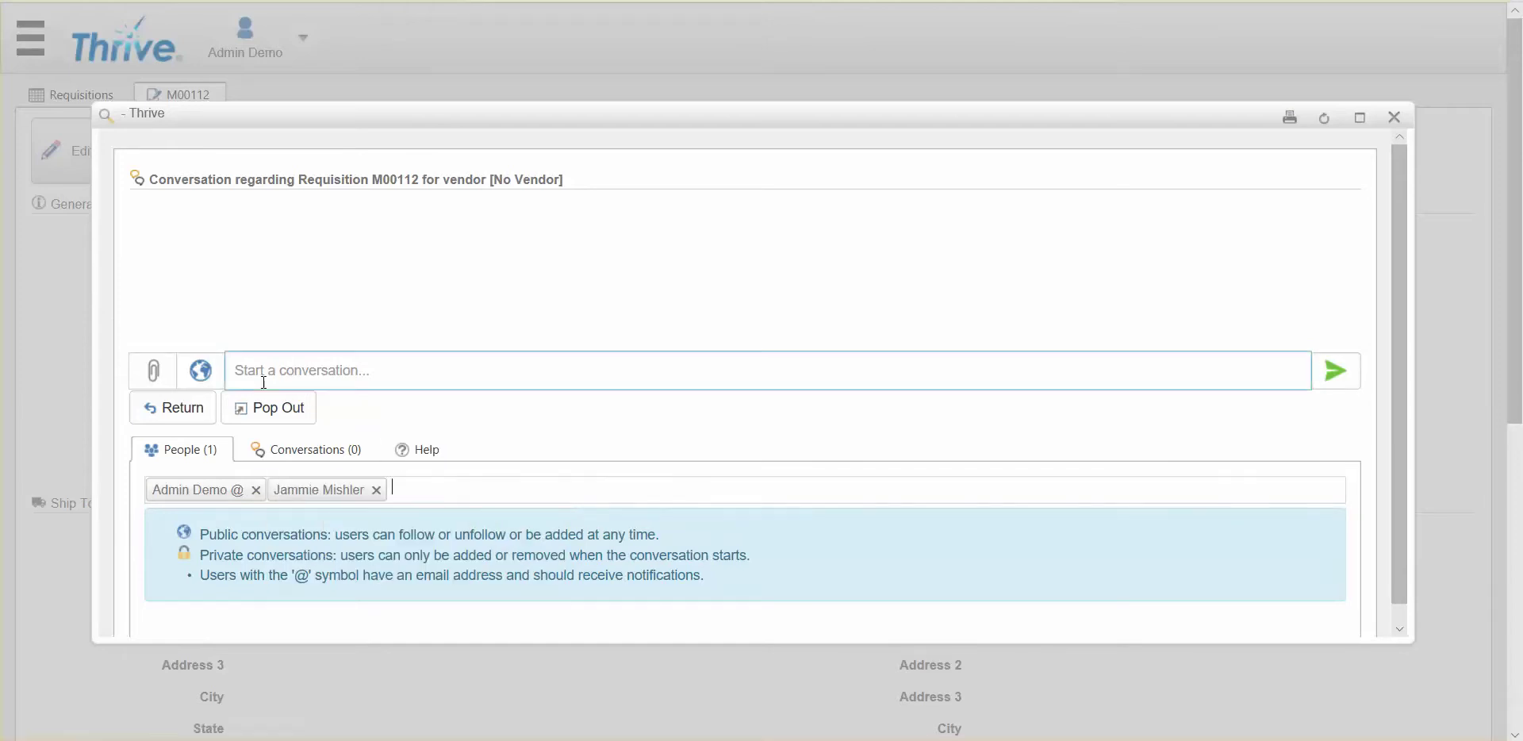
pyautogui.click(256, 491)
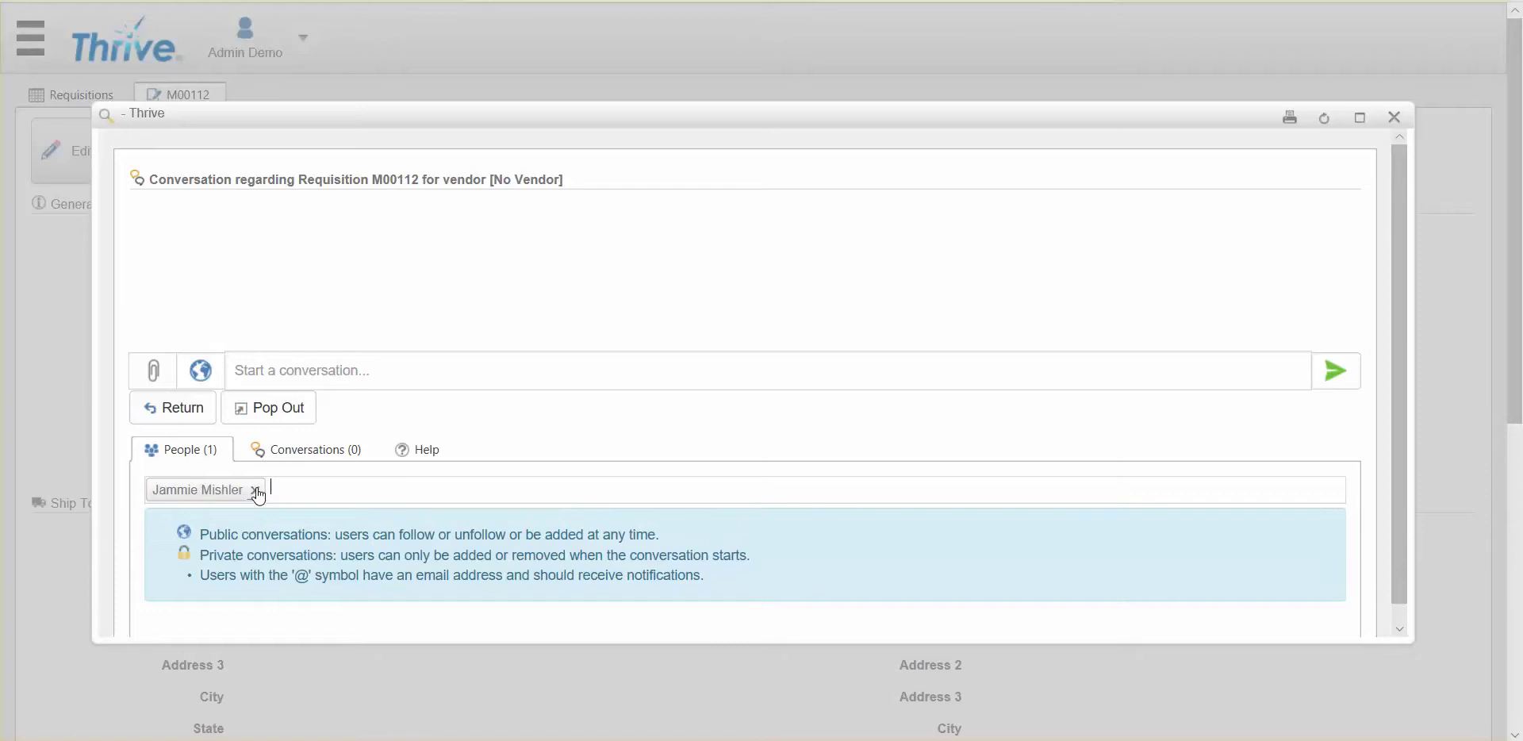
# Start a public conversation on the requisition with the message "Wondering about this...." and close the discussion window
pyautogui.click(326, 451)
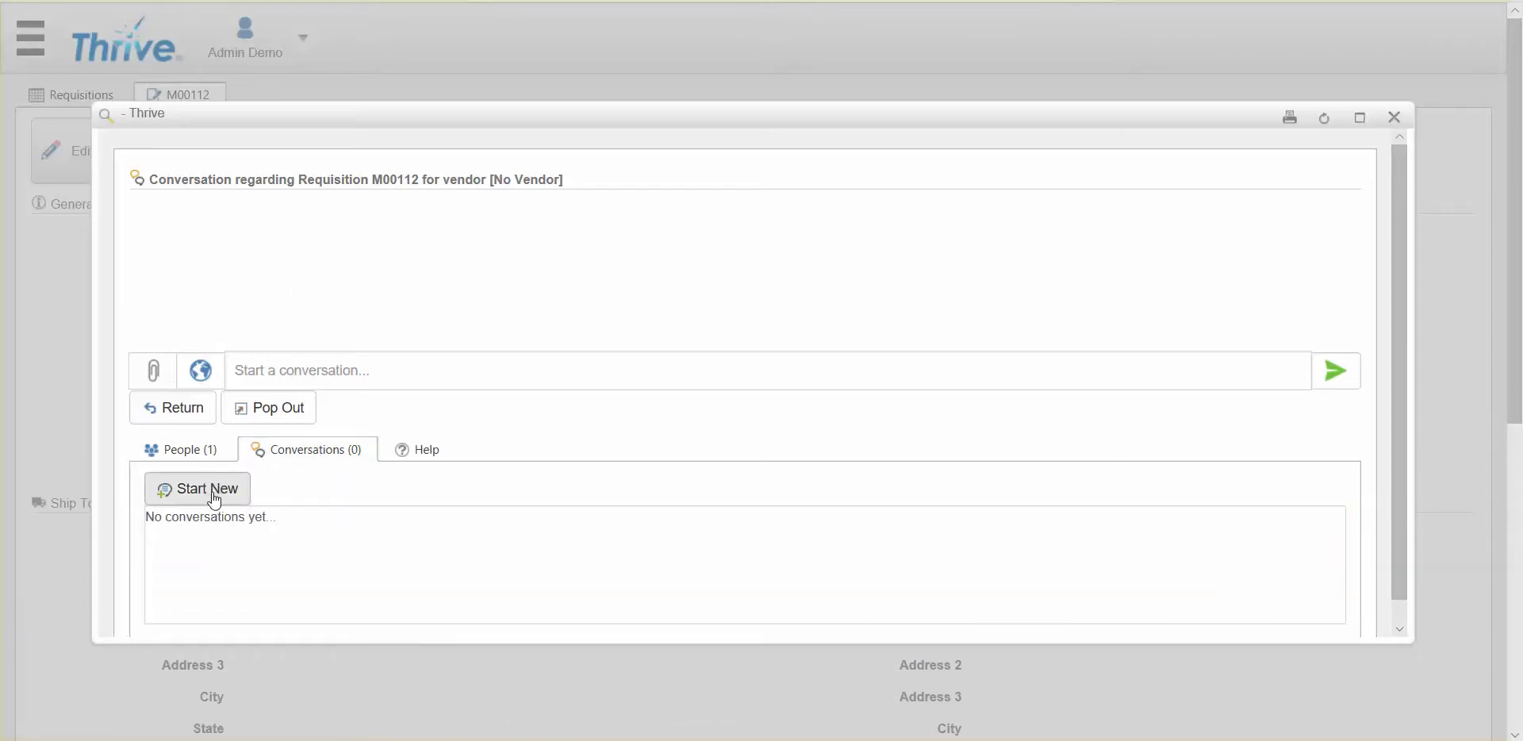
pyautogui.click(318, 370)
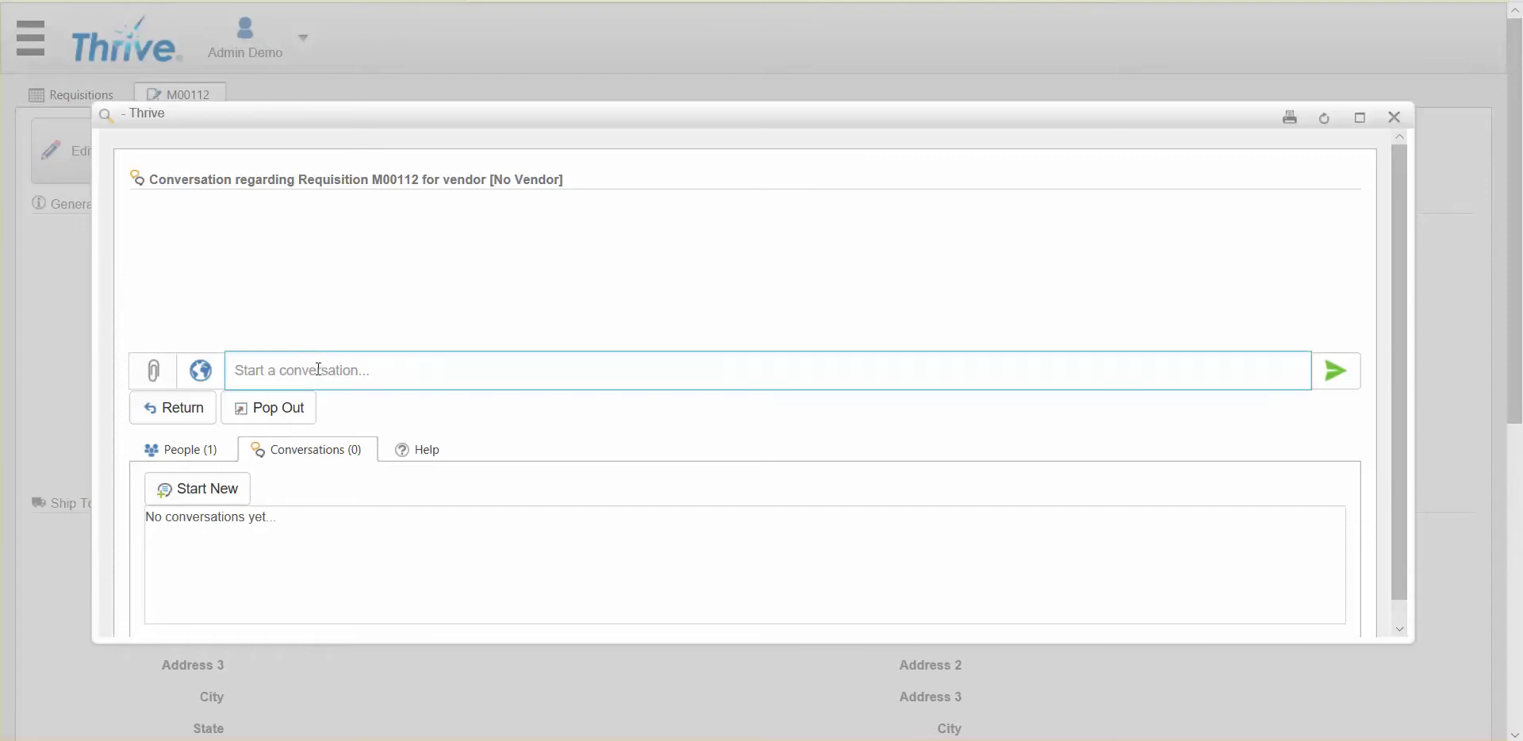
pyautogui.write('Wond')
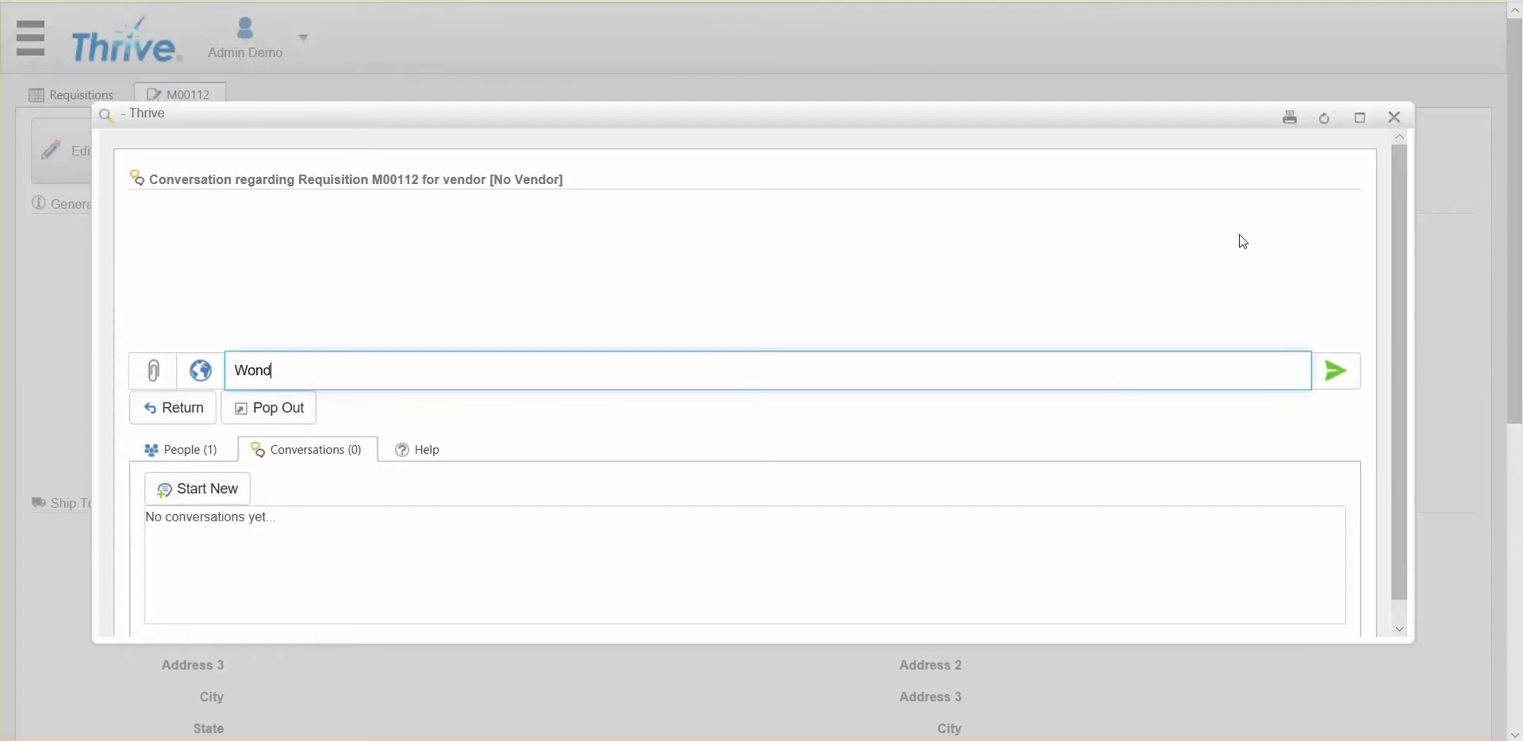
pyautogui.write('ering about this....')
pyautogui.click(1336, 371)
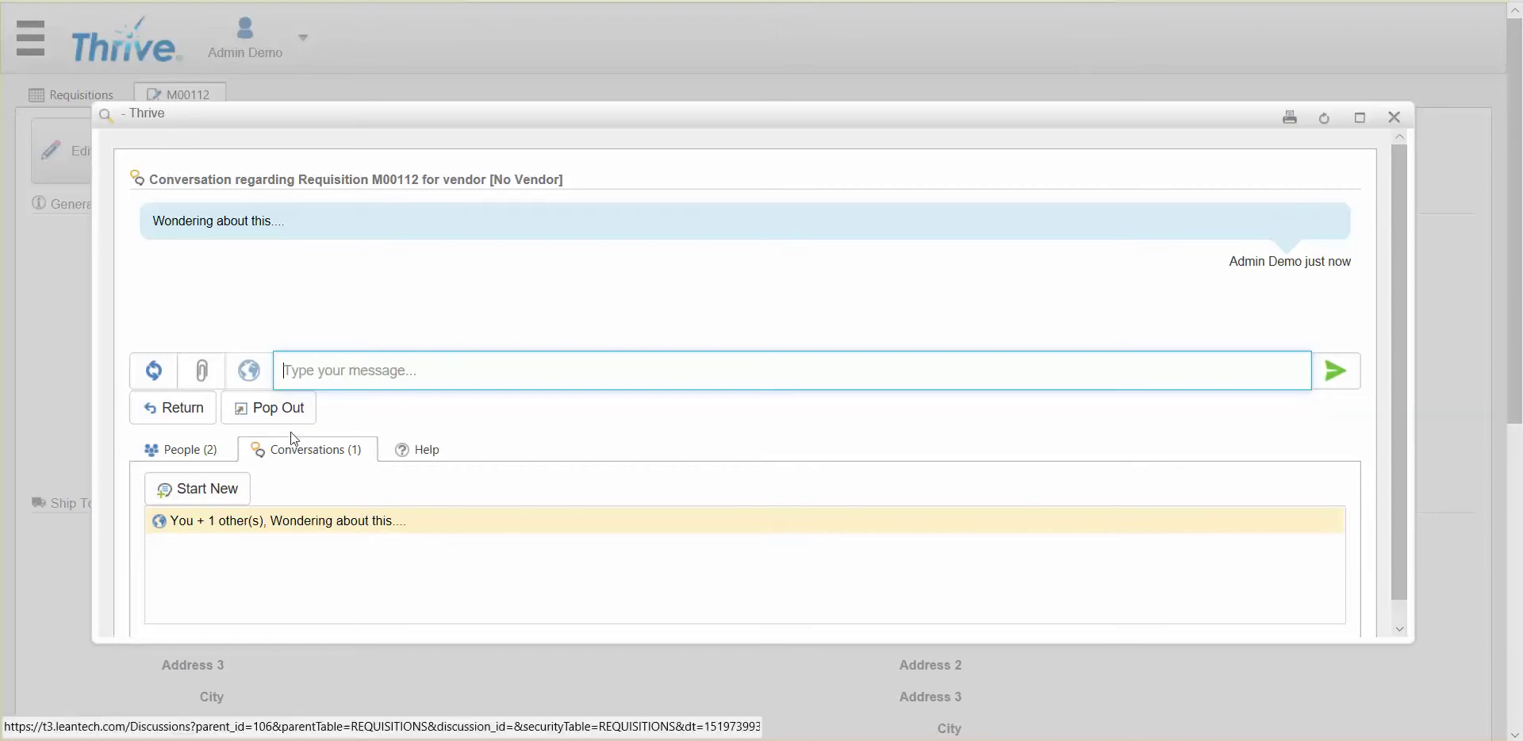
pyautogui.click(1393, 117)
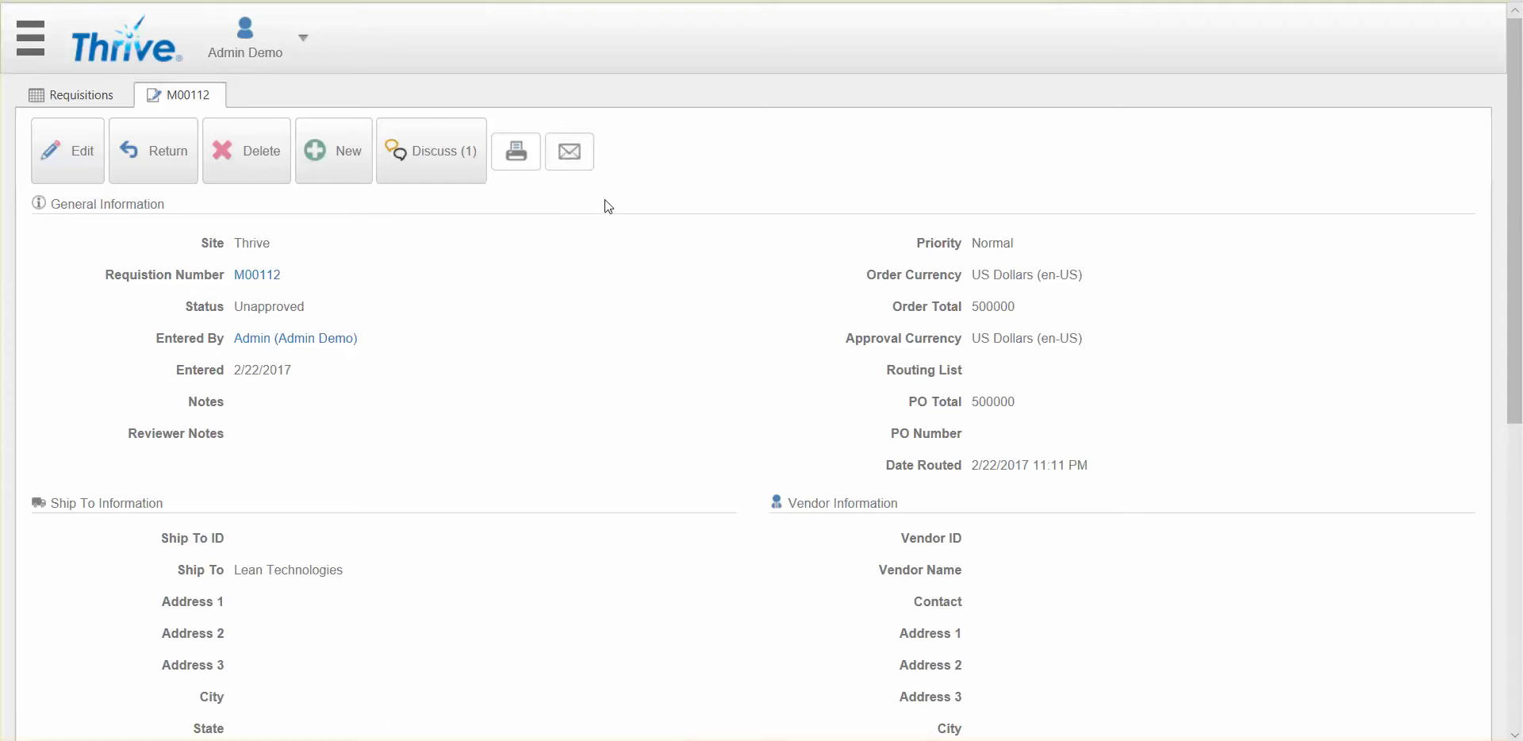
# Return to the requisitions list, select the four newest requisitions, and check the actions available for selected records
pyautogui.click(103, 95)
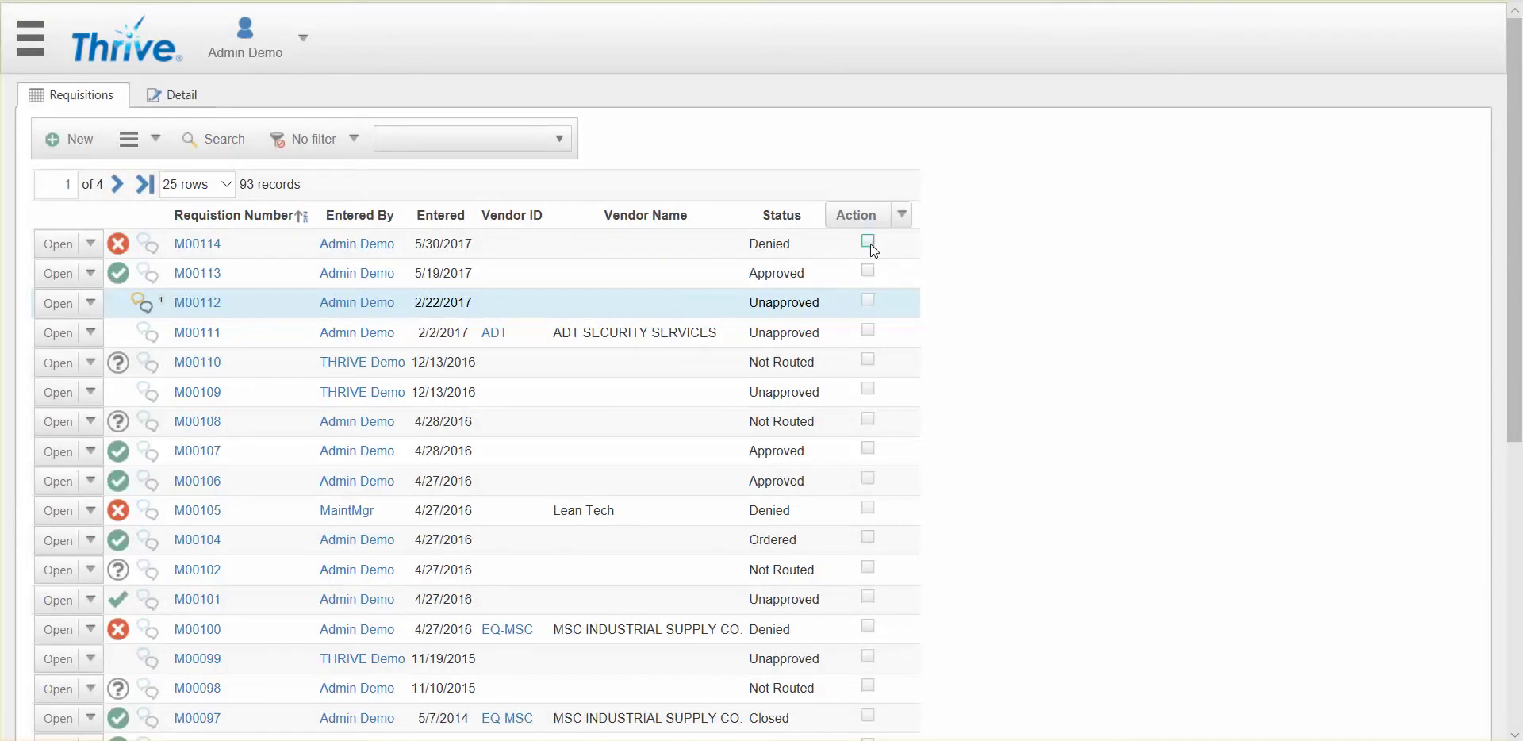
pyautogui.click(868, 301)
pyautogui.click(868, 331)
pyautogui.click(900, 219)
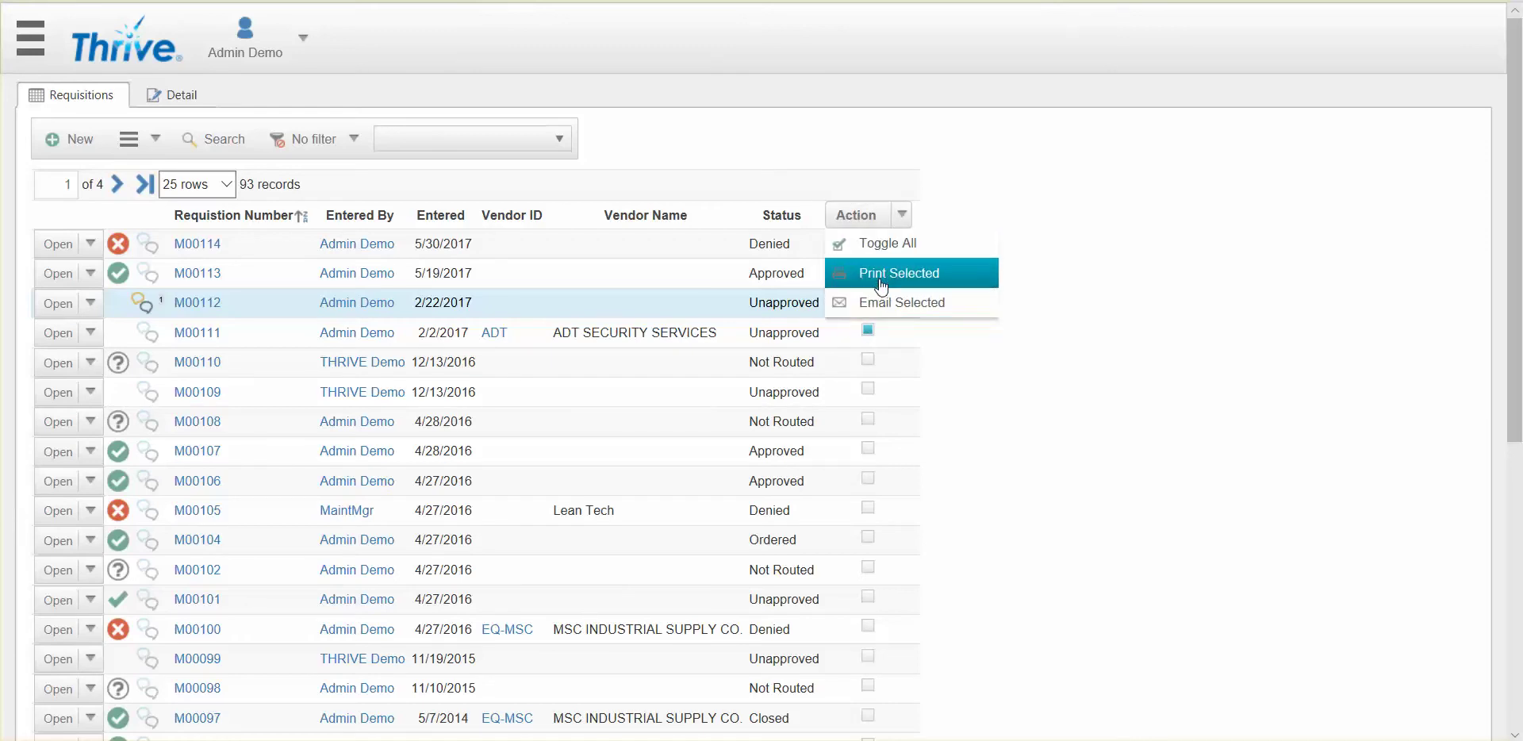
pyautogui.click(867, 271)
pyautogui.click(868, 241)
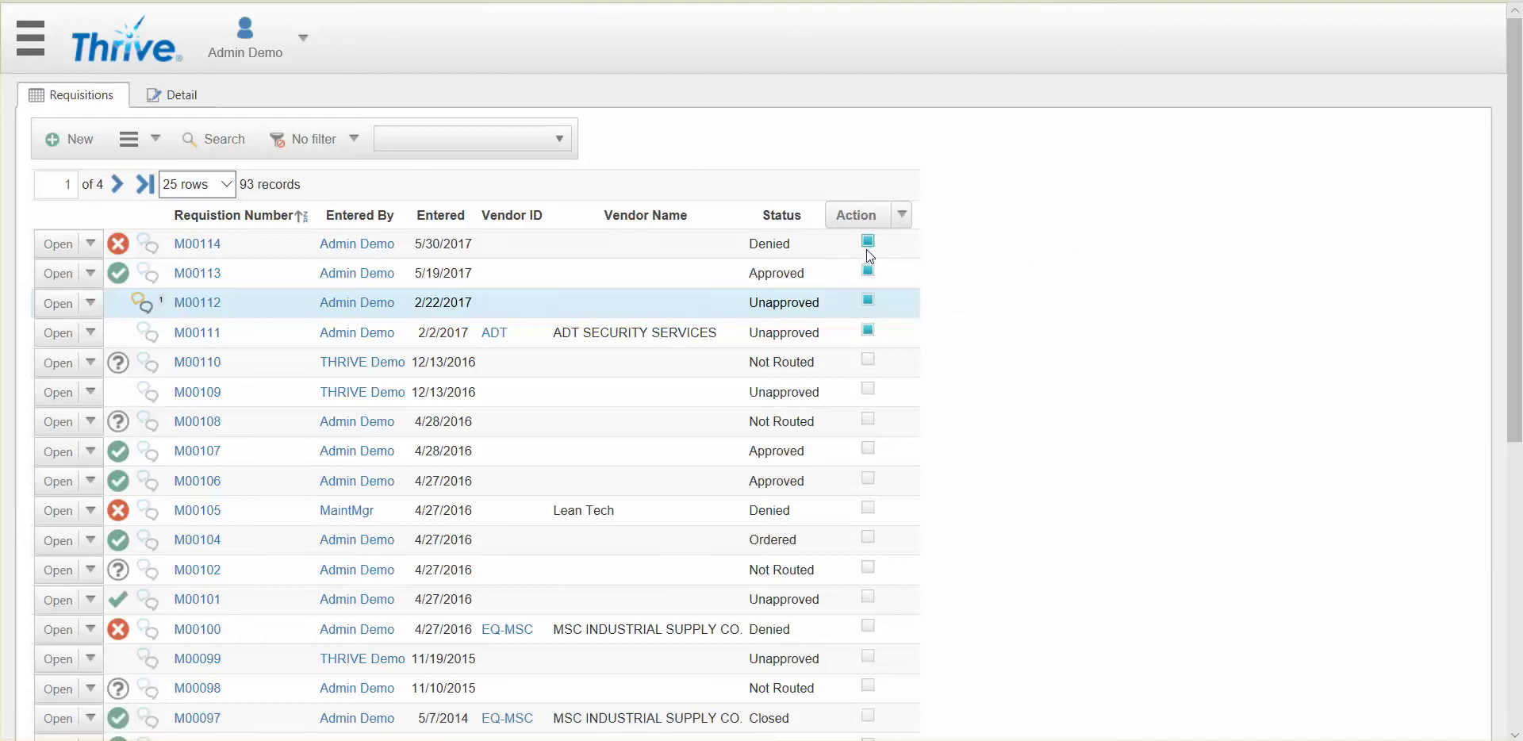
# Deselect the four newest requisitions
pyautogui.click(867, 241)
pyautogui.click(868, 270)
pyautogui.click(868, 300)
pyautogui.click(869, 332)
# Filter the requisitions list by the Unapproved status
pyautogui.click(466, 142)
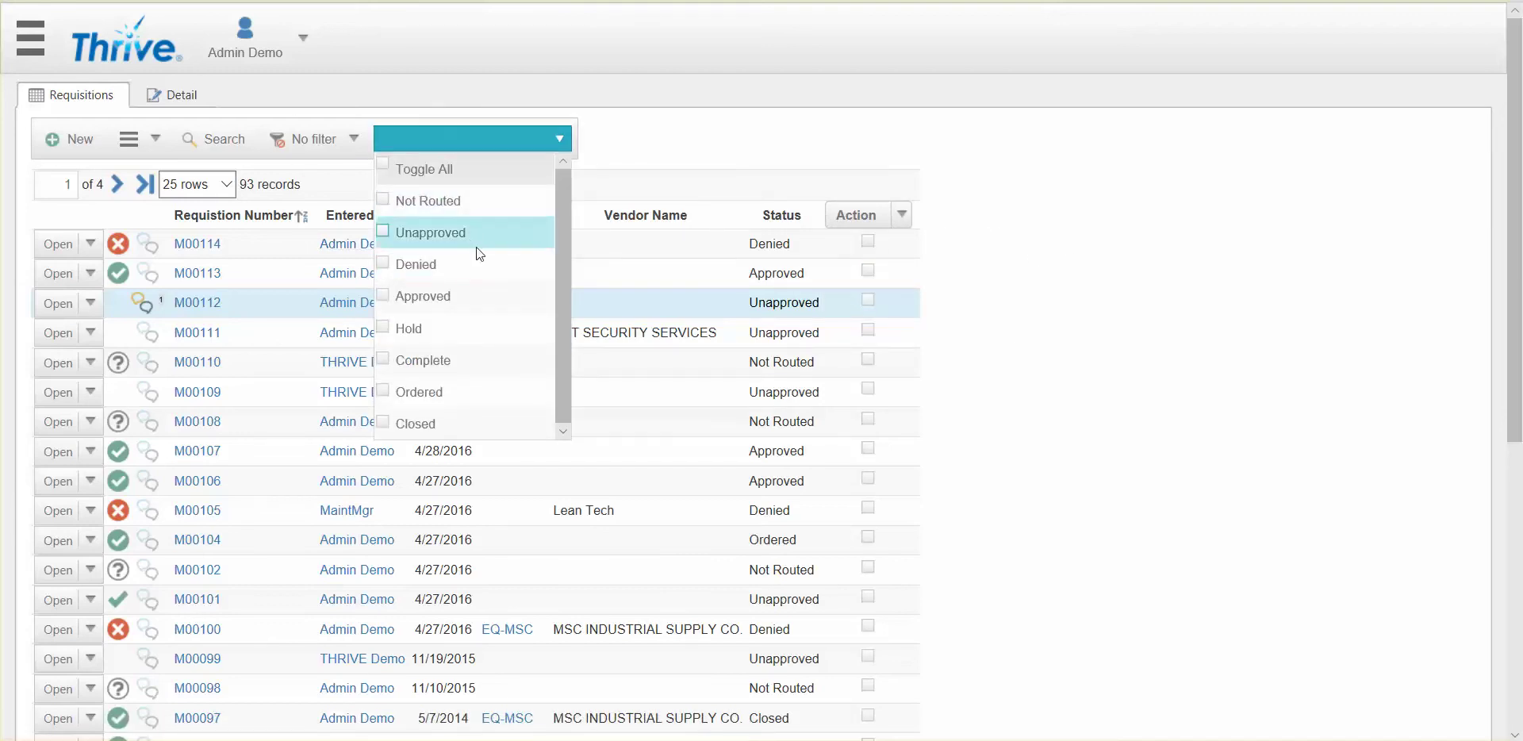
pyautogui.click(444, 233)
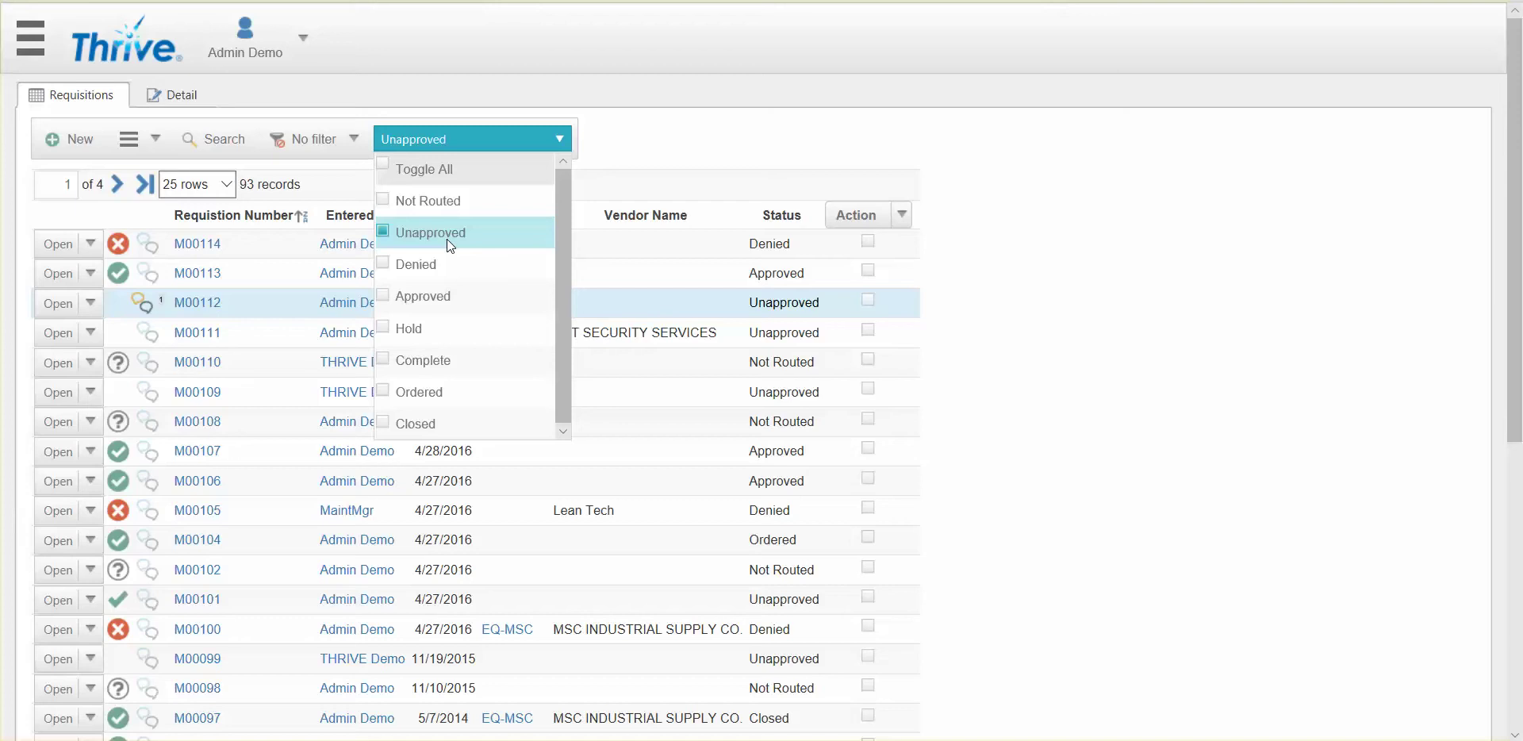
pyautogui.click(758, 159)
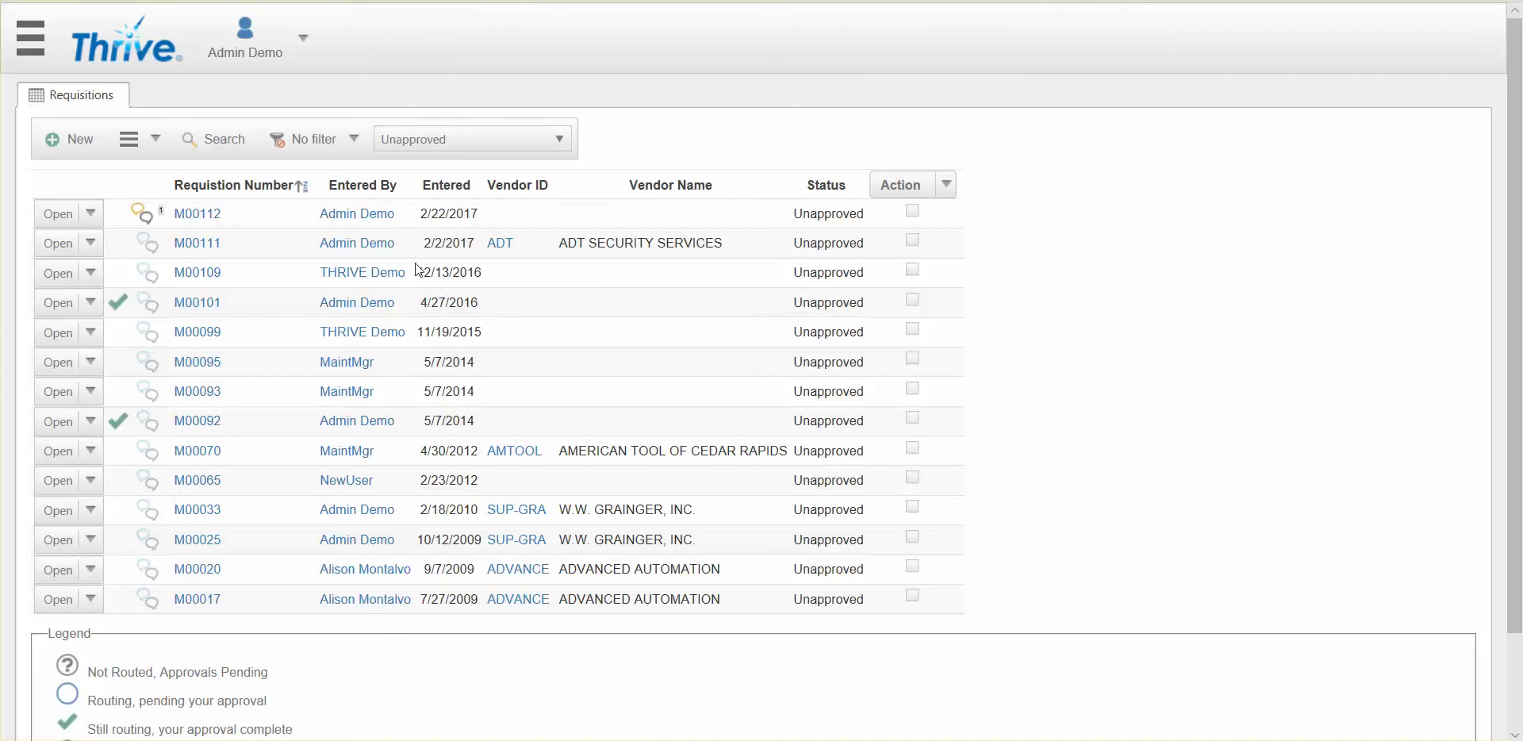
# Examine the list's custom filter choices, its export and layout options, and the legend of approval icons
pyautogui.click(348, 146)
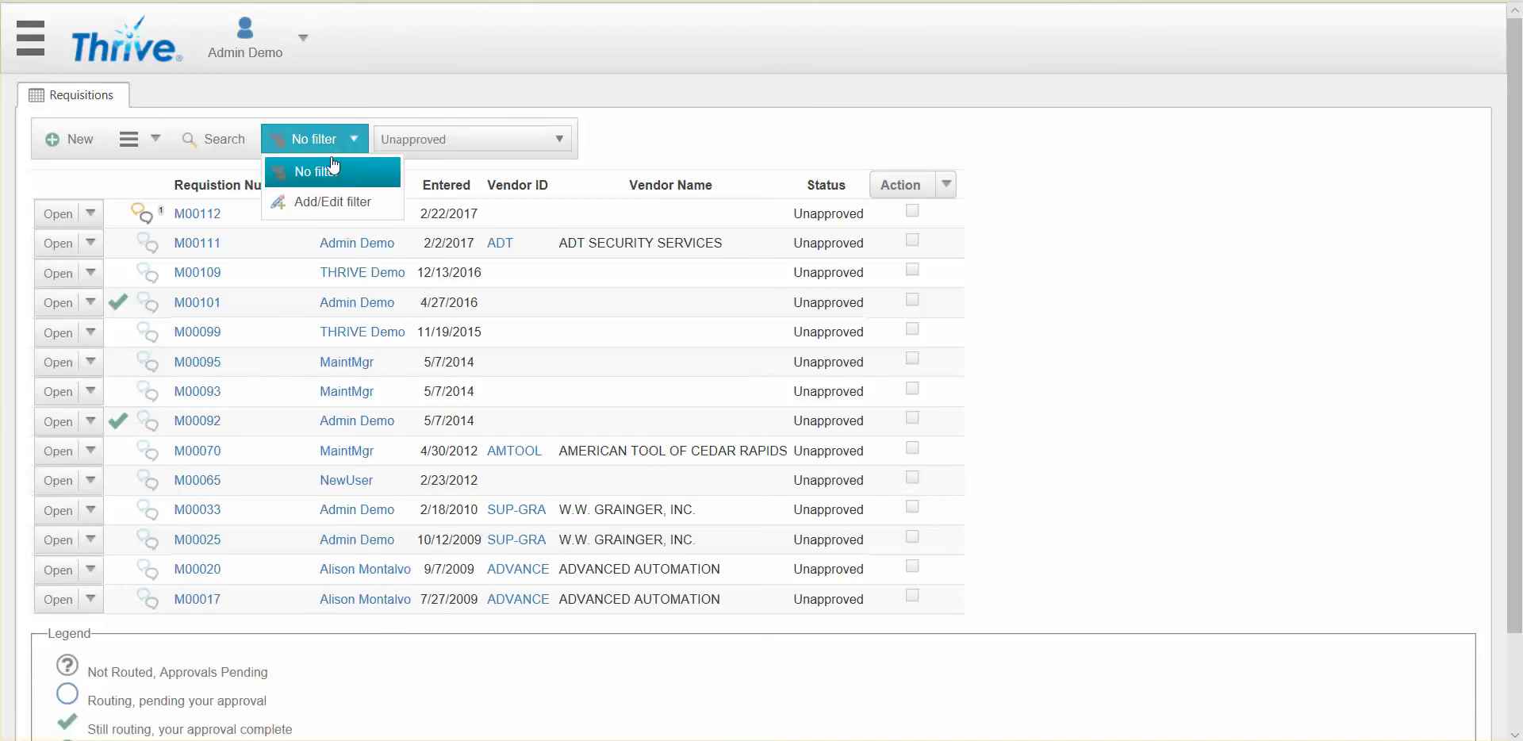
pyautogui.click(118, 140)
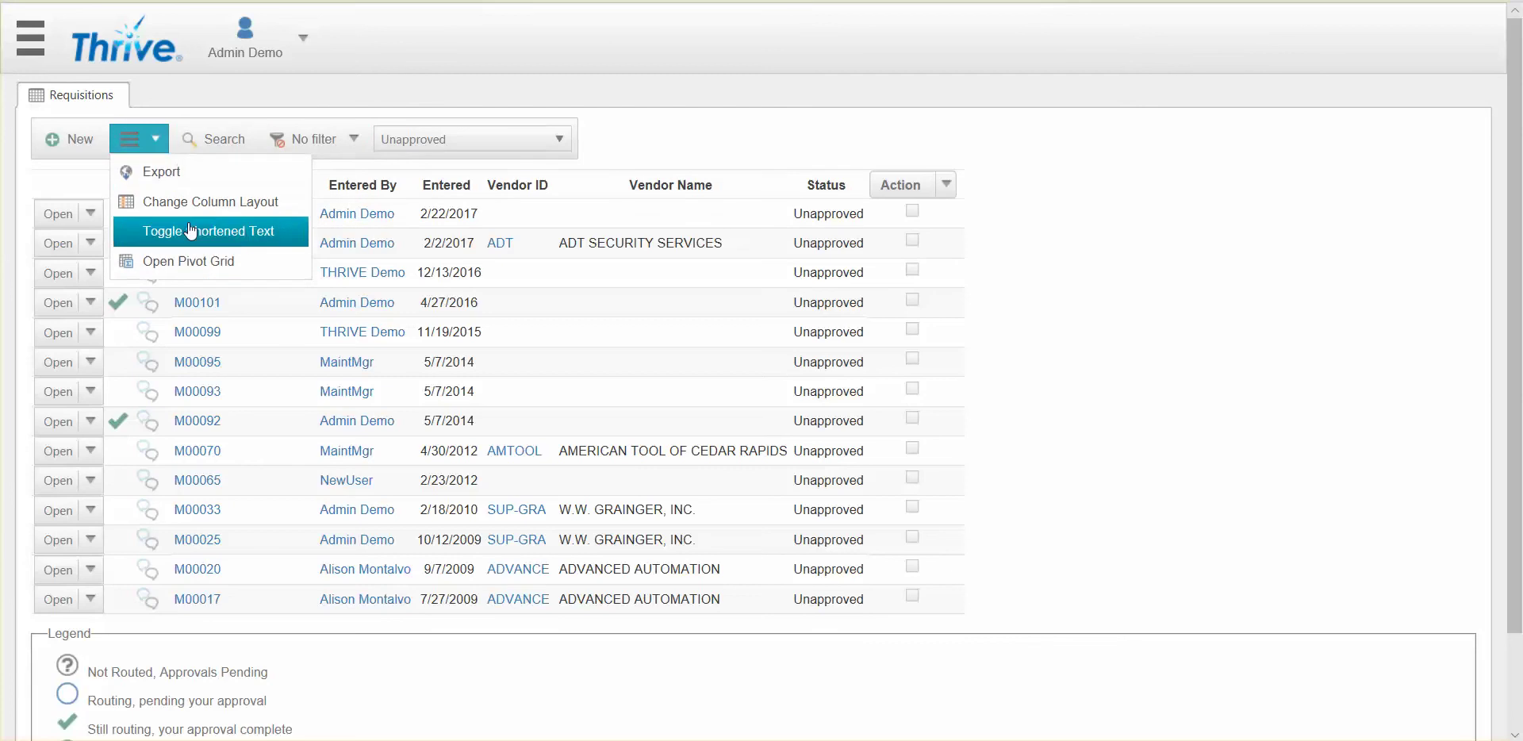
pyautogui.click(1132, 401)
pyautogui.scroll(-2, 1110, 409)
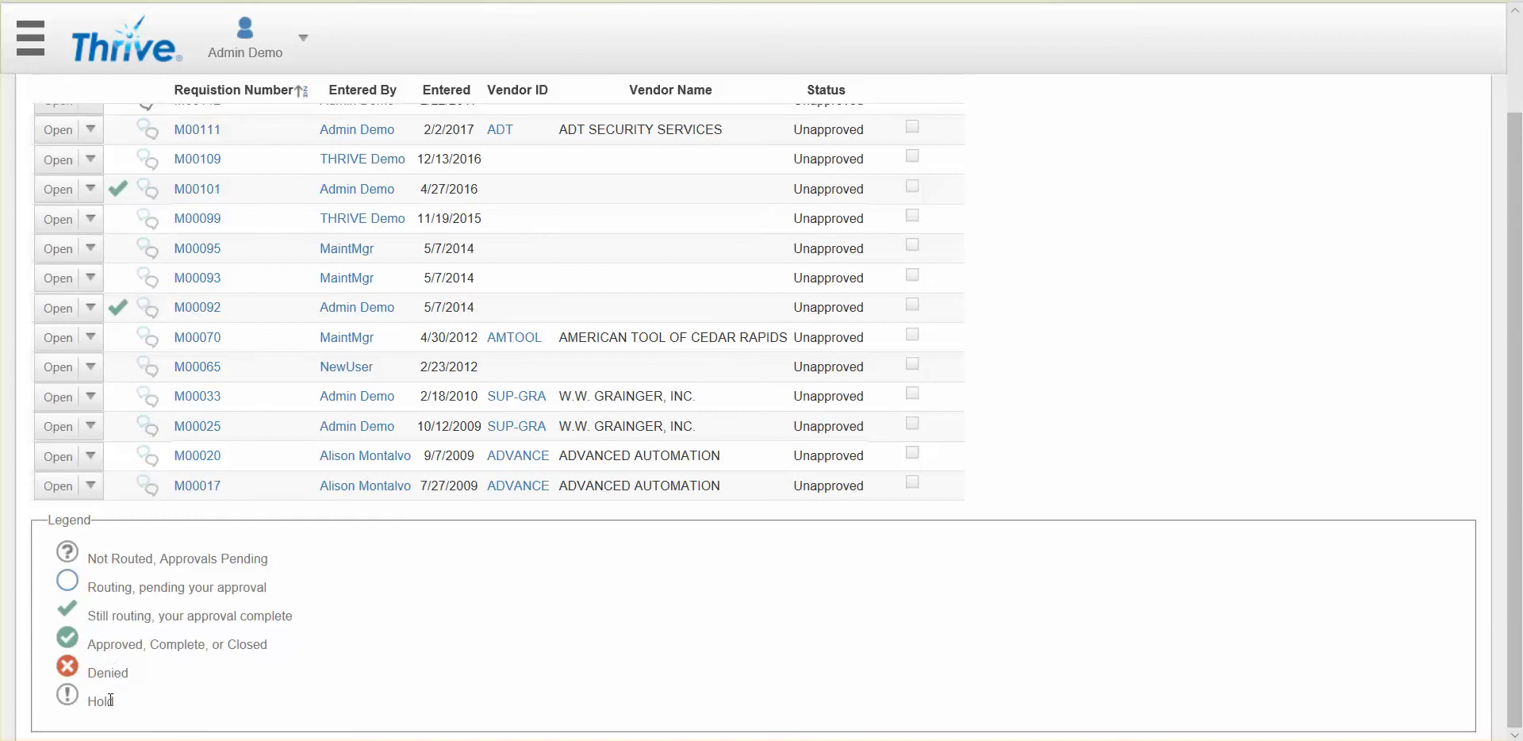
pyautogui.scroll(2, 110, 686)
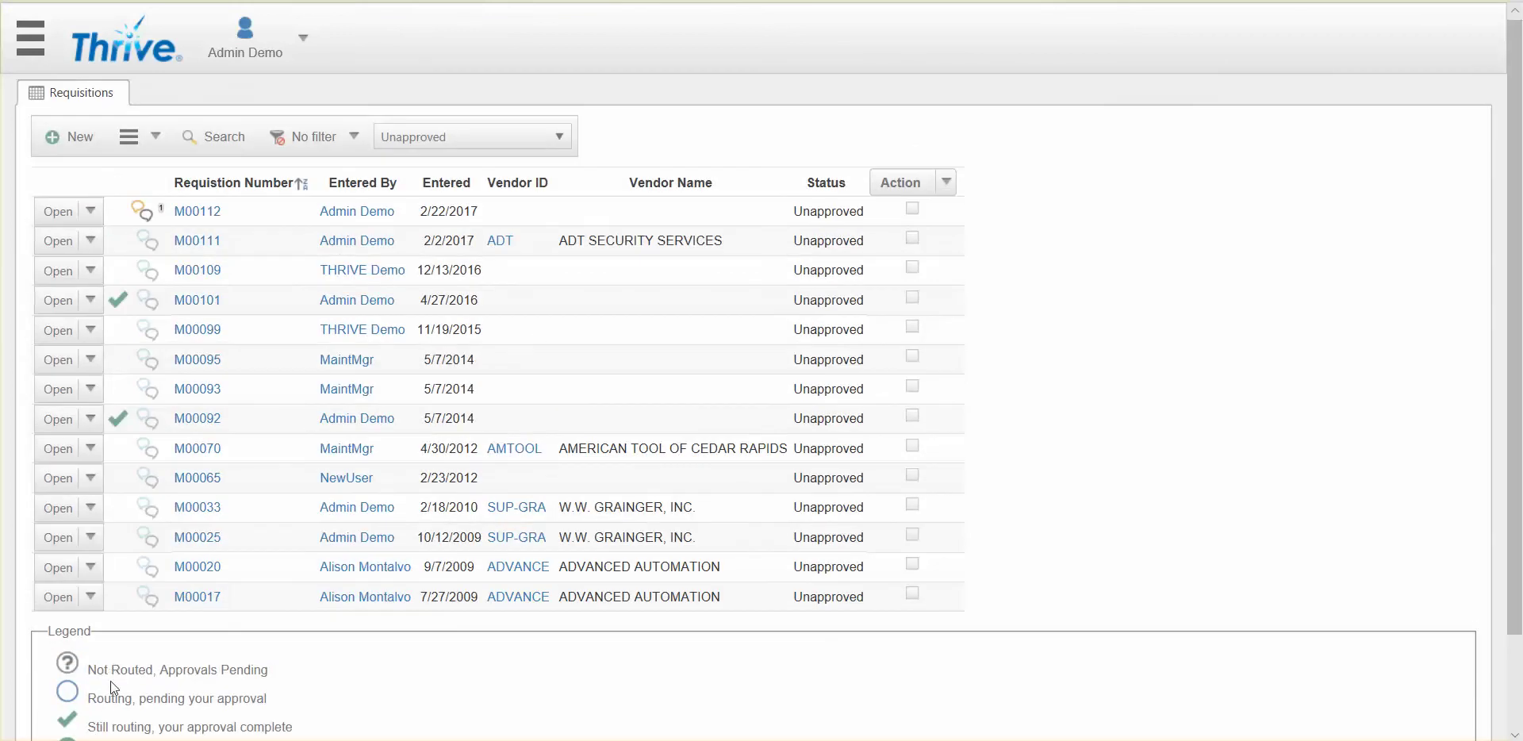
# Set the requisitions list's status filter to include all statuses
pyautogui.click(544, 141)
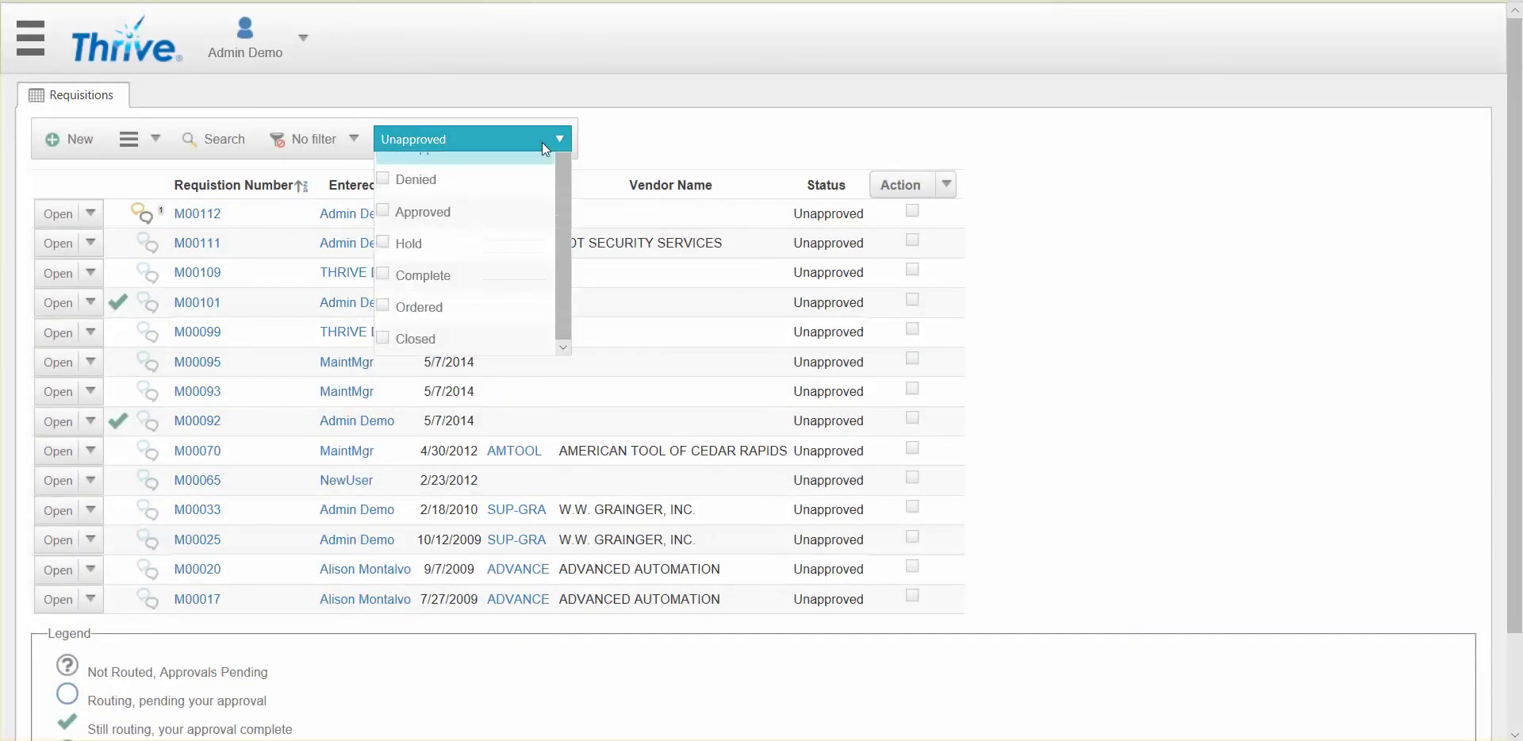
pyautogui.click(469, 167)
pyautogui.click(640, 145)
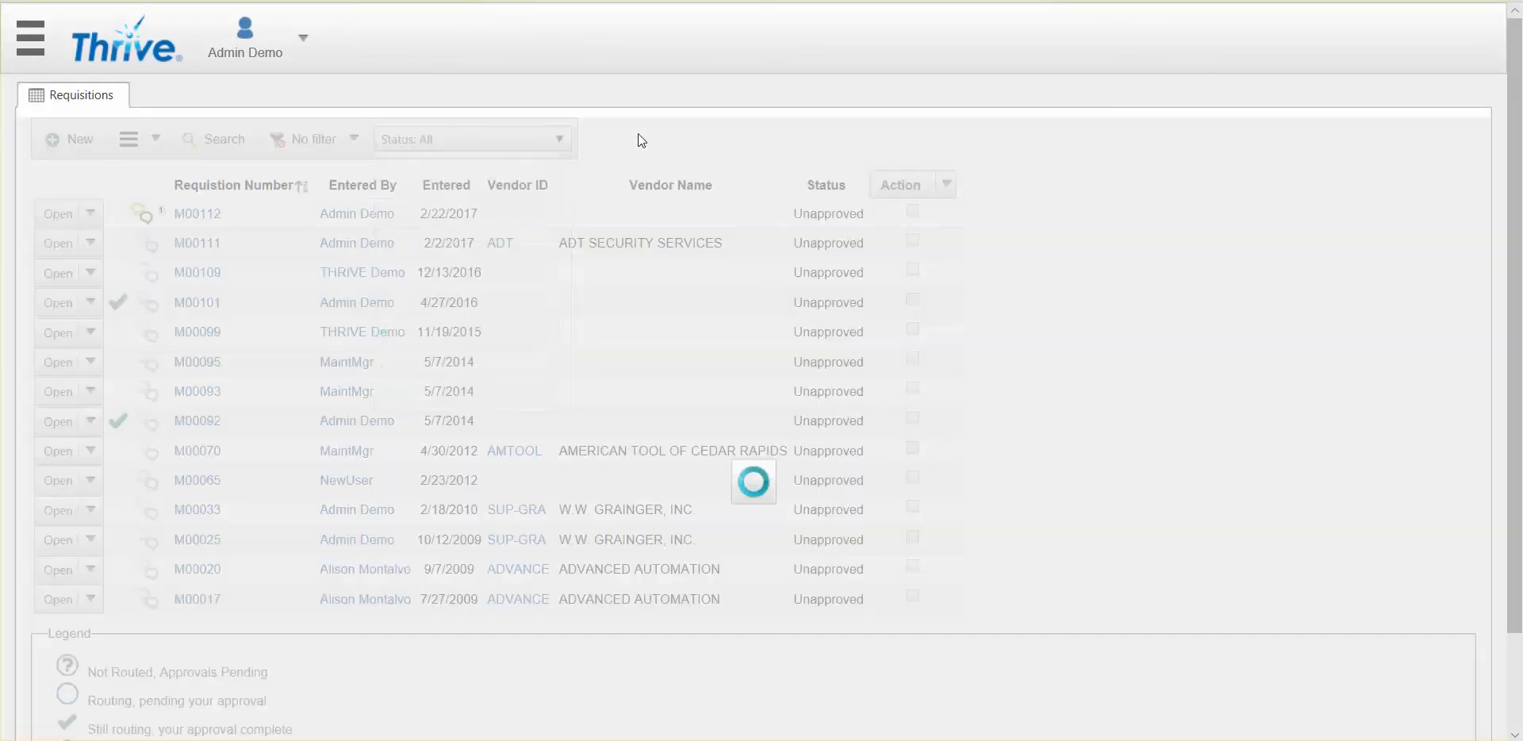